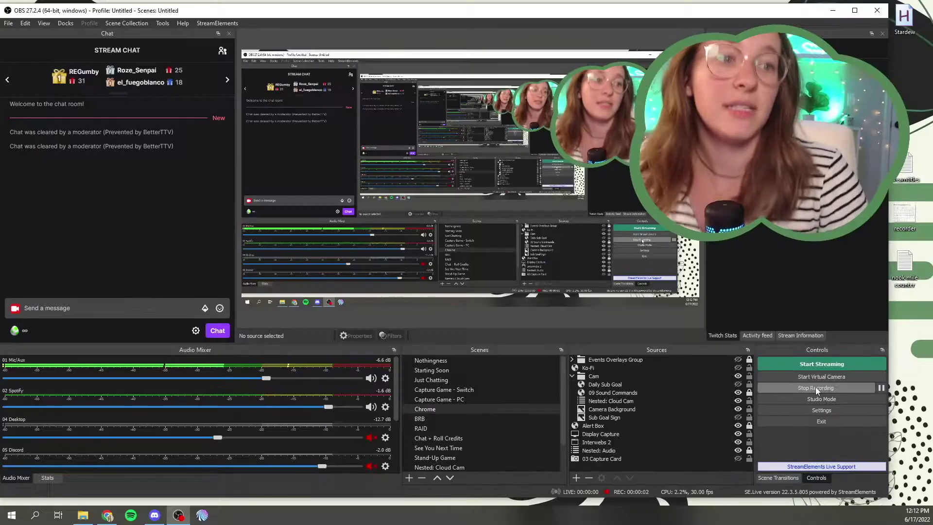
Step: Launch Notepad from Start search and enter the count 120
click(22, 515)
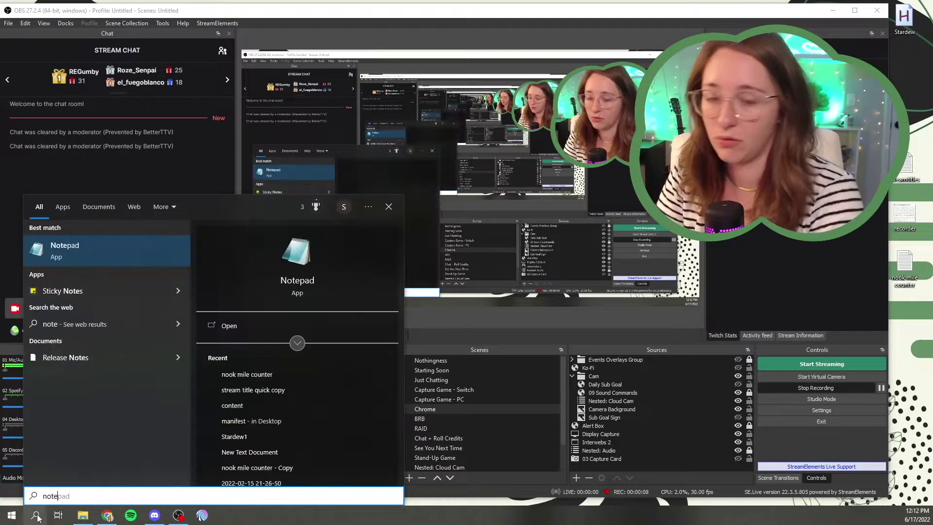
text(pad)
key(Return)
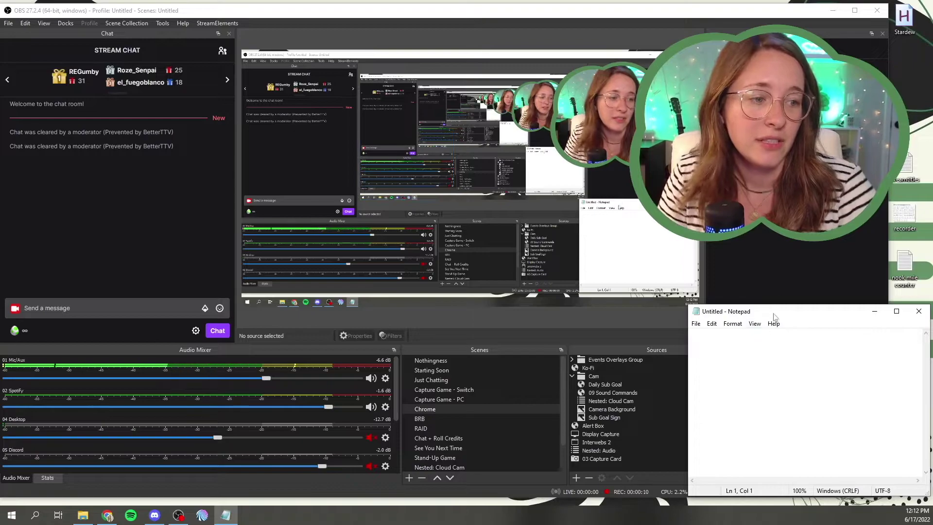
drag(773, 316, 234, 185)
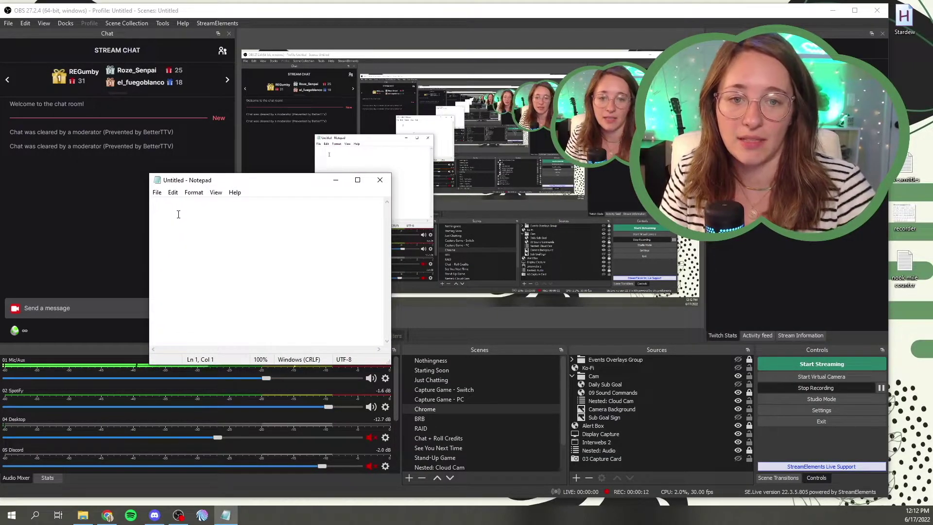
text(L20)
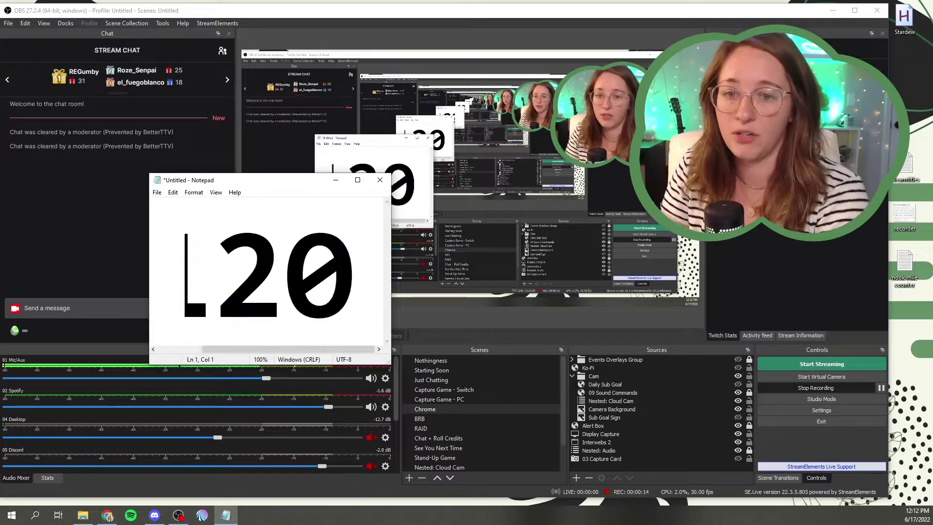
Step: Enlarge the Notepad window and place it beside a narrowed OBS window
drag(391, 364, 419, 377)
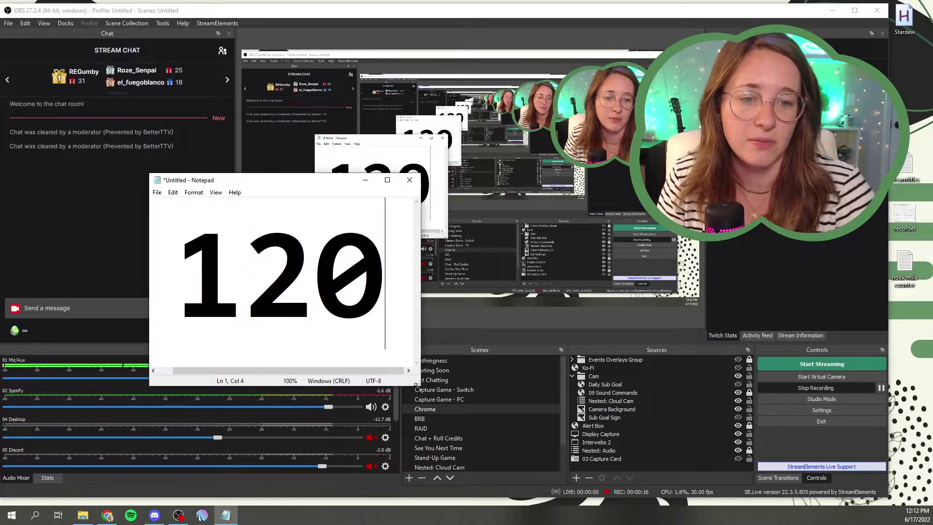
drag(259, 188, 762, 288)
drag(890, 49, 790, 50)
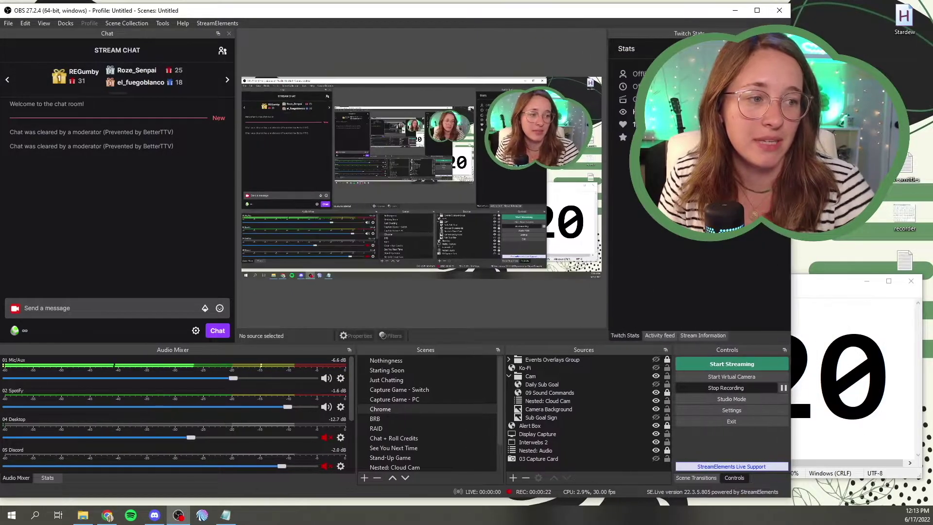
drag(815, 289, 824, 302)
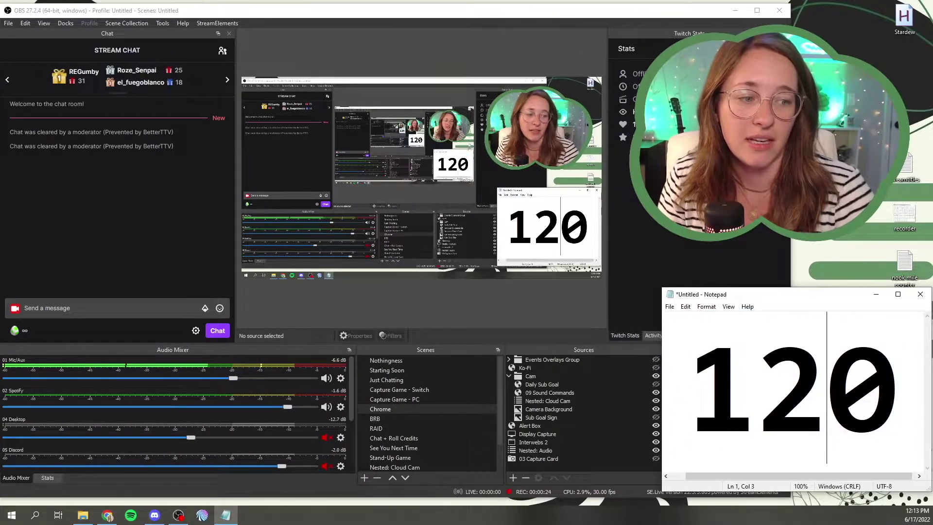
key(ctrl+a)
click(564, 31)
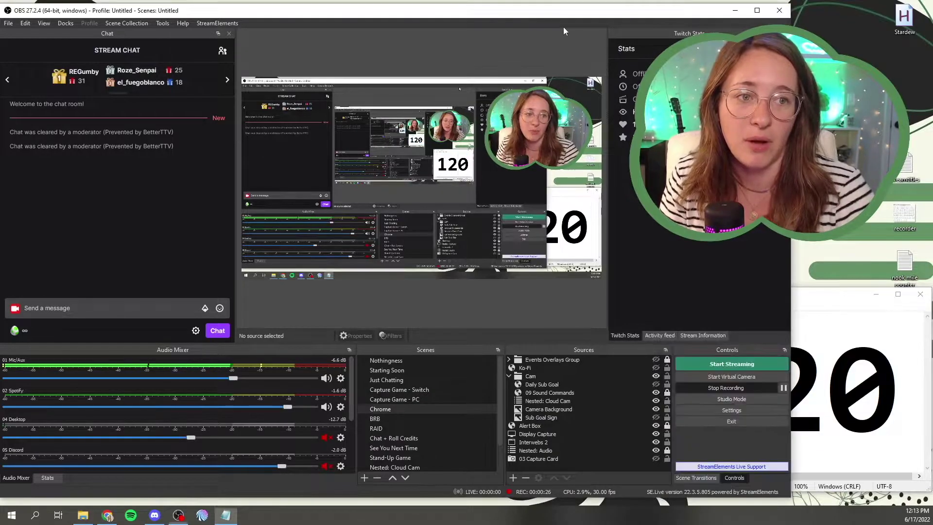
click(799, 334)
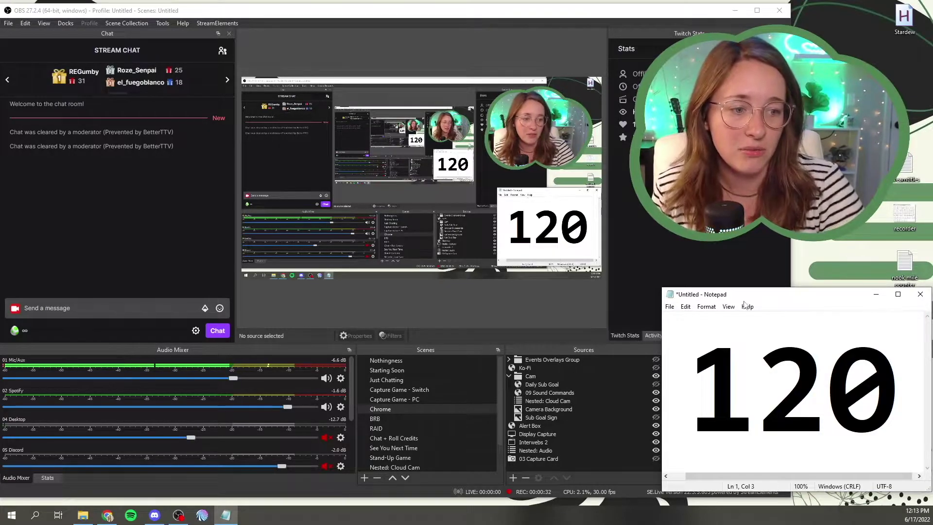
drag(746, 294, 741, 277)
click(561, 314)
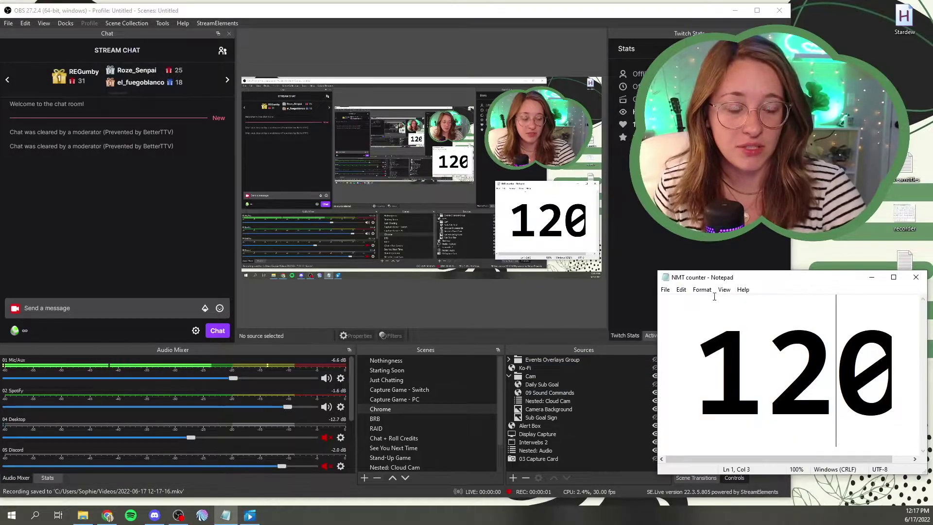
Step: Save the Notepad file as 'NMT counter'
click(664, 289)
mouse_move(702, 289)
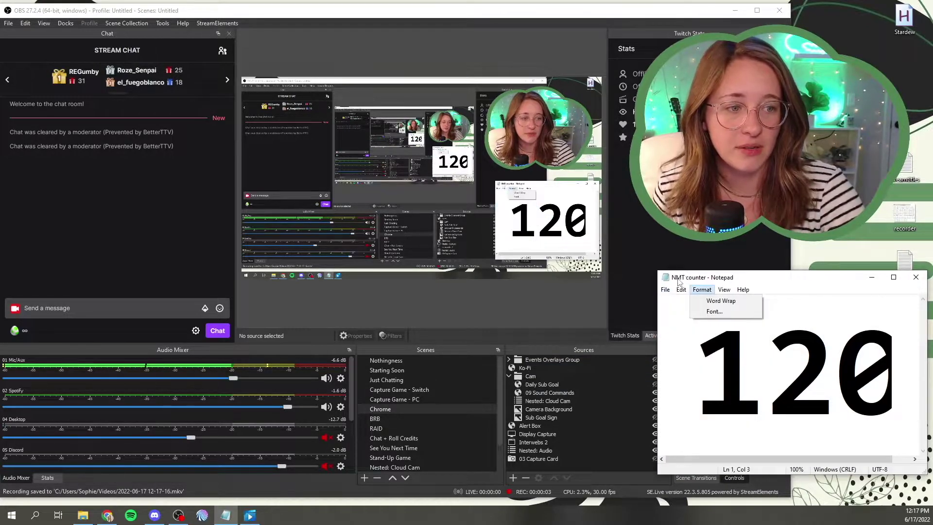
click(794, 285)
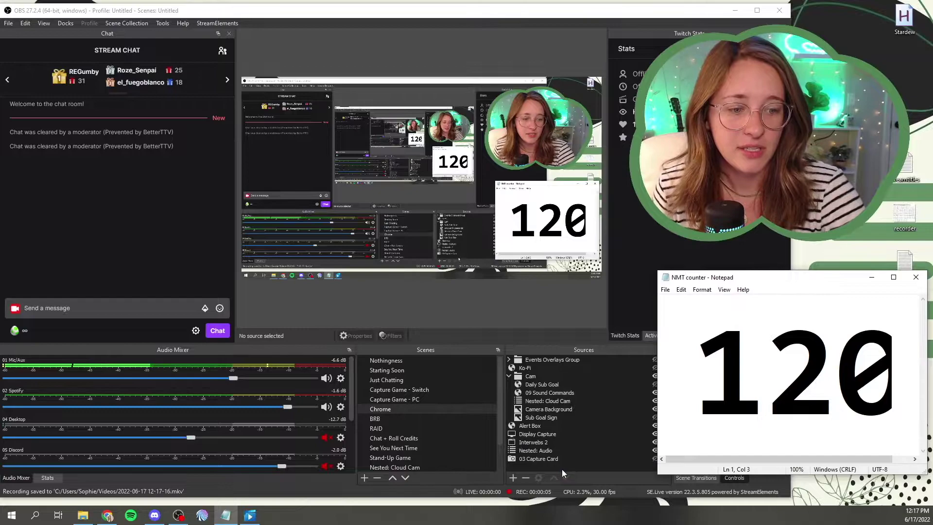
click(585, 446)
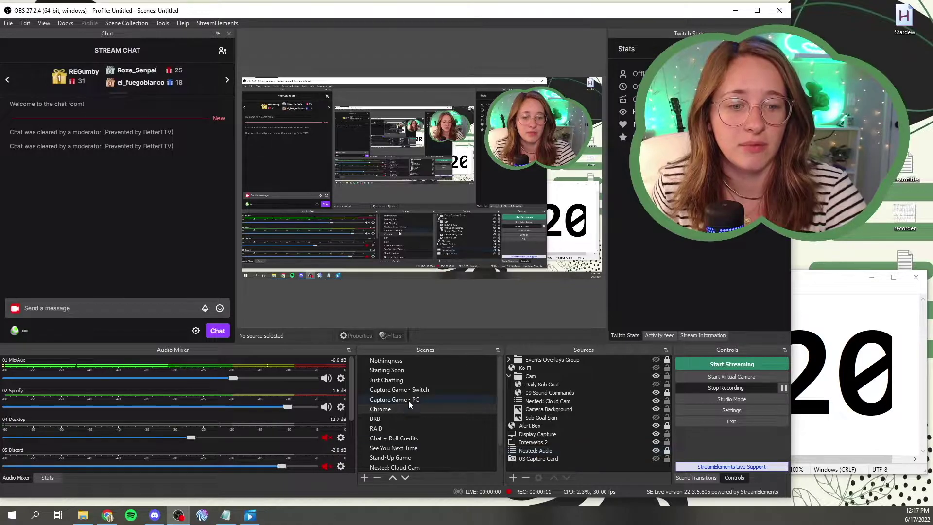
Step: Add a Text (GDI+) source named 'NMT Counter'
click(512, 479)
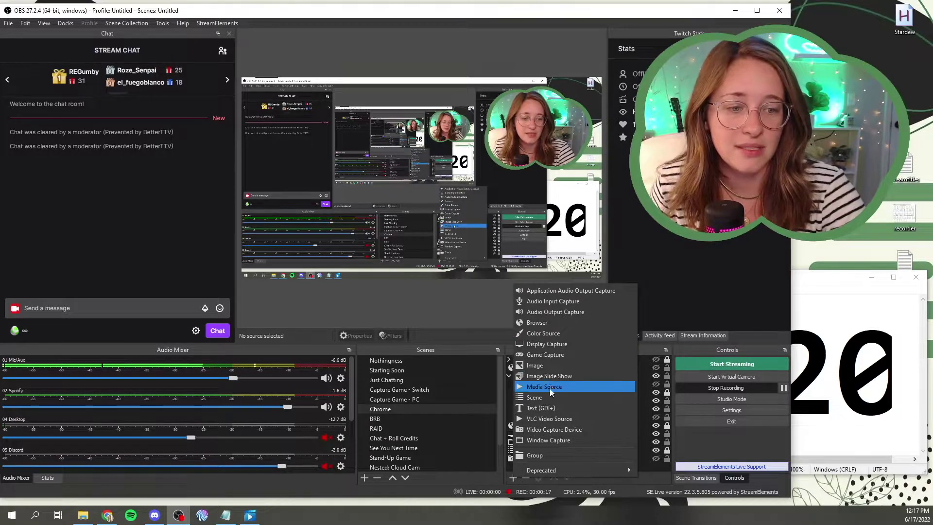
click(547, 408)
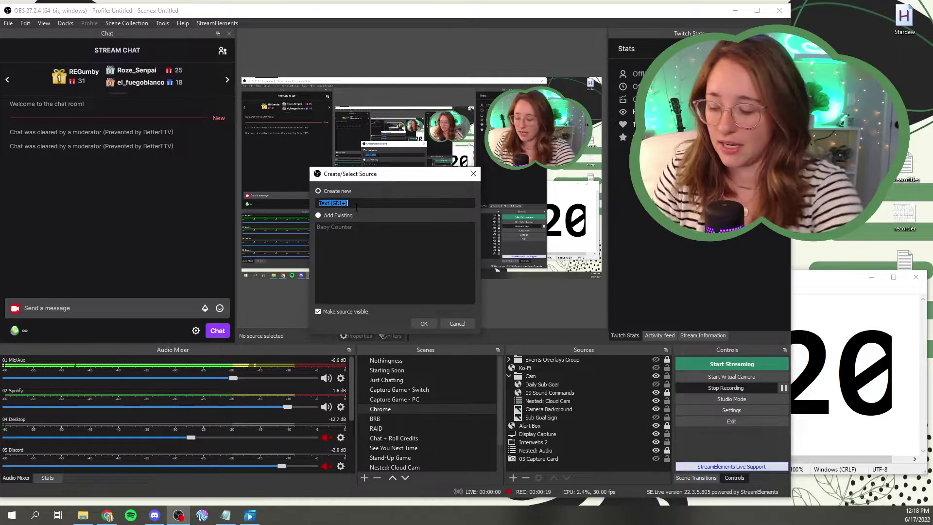
text(NMT Counter)
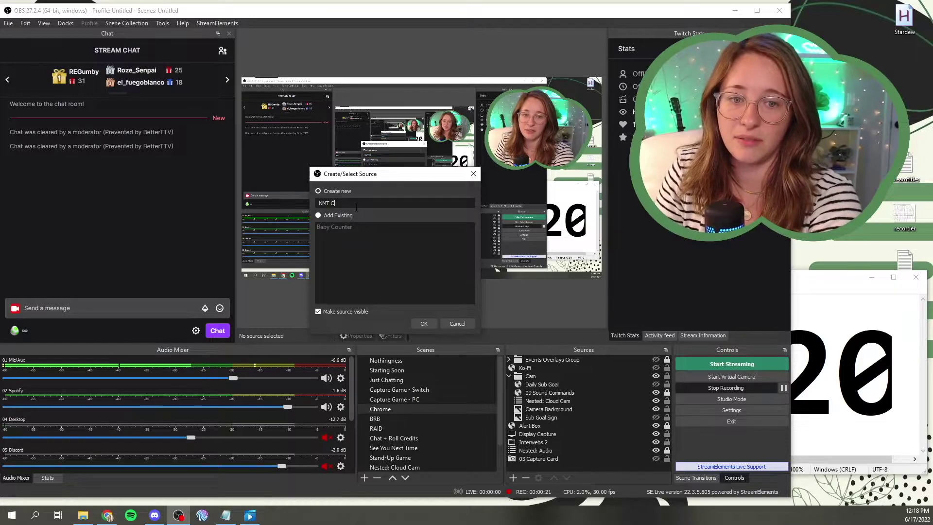
key(Return)
Step: Make the source read from the NMT counter.txt file and apply the settings
drag(158, 315, 159, 177)
click(385, 217)
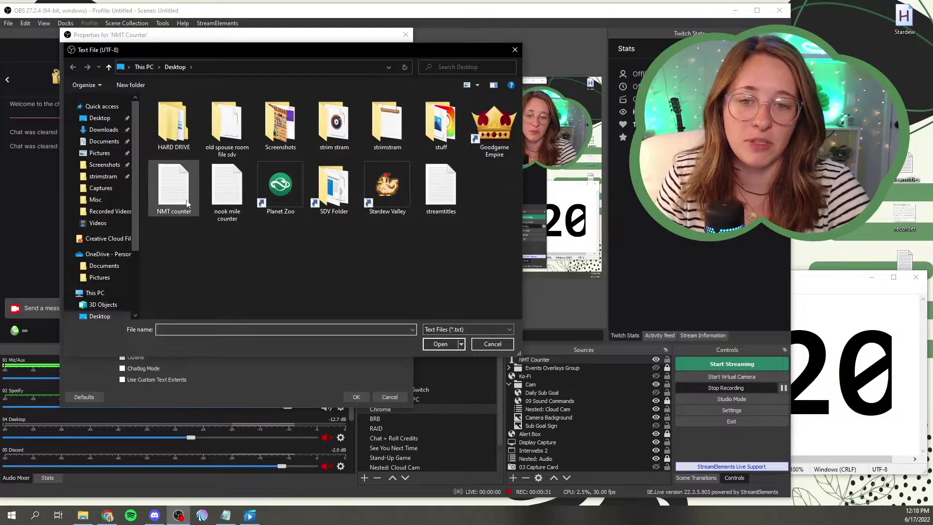
click(176, 217)
click(440, 344)
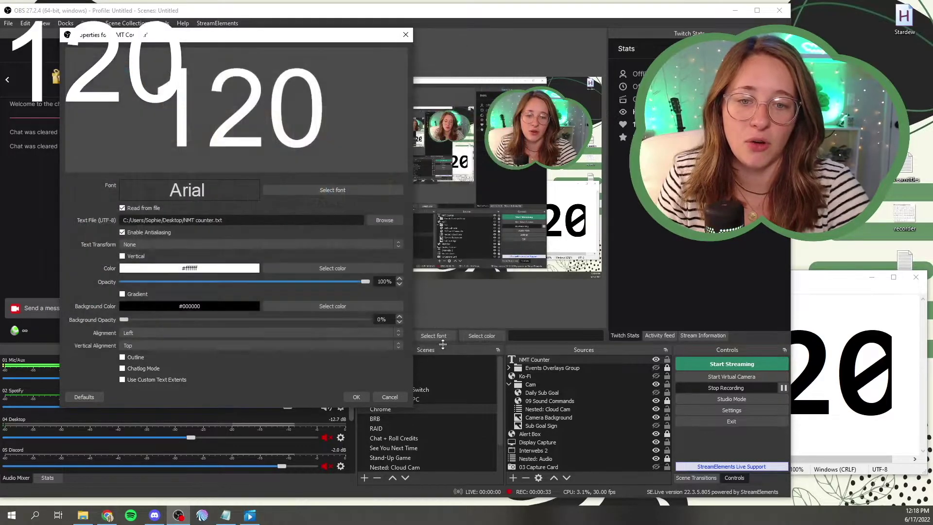
drag(255, 31, 596, 43)
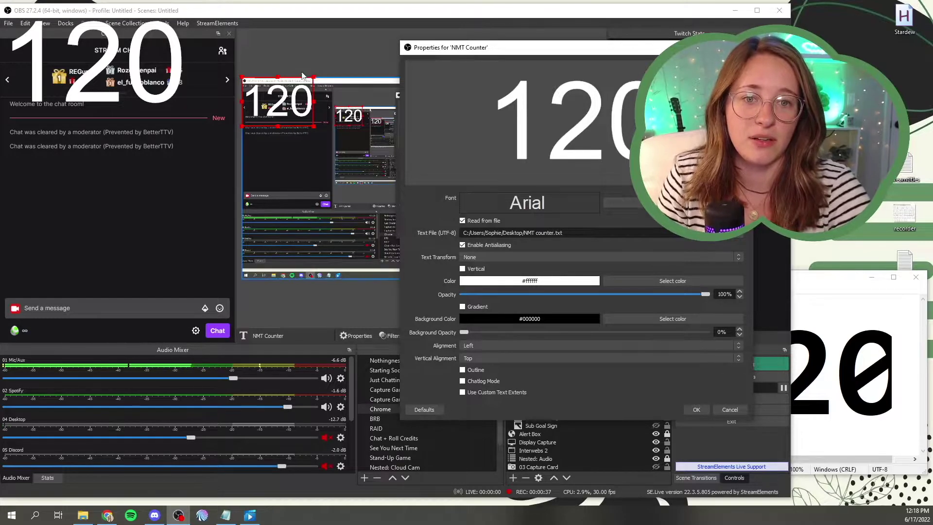
click(695, 409)
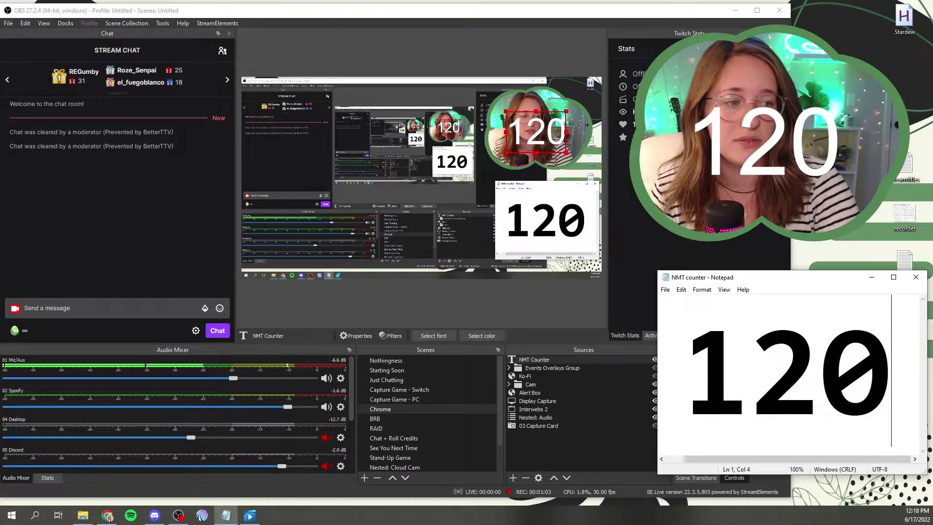
Step: Change the count's last digit to 121, then 125, saving after each edit
key(shift+Left)
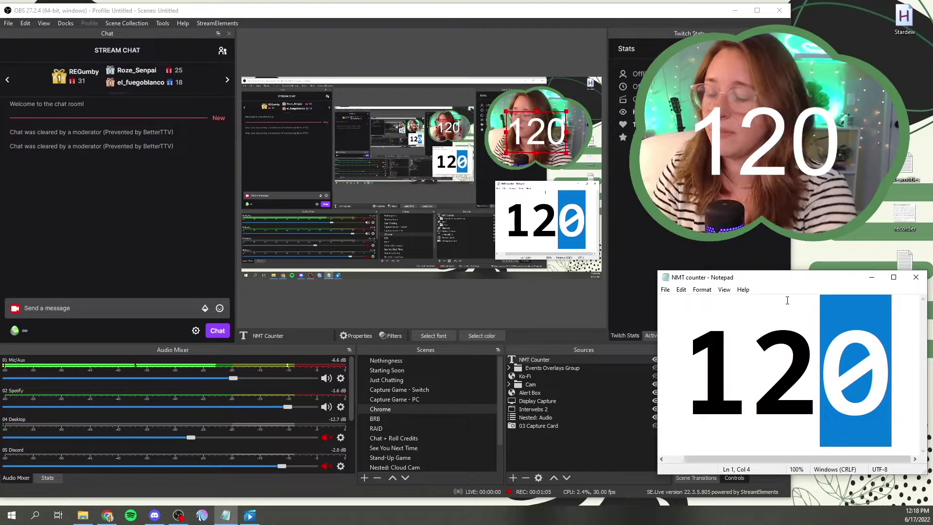
text(1)
key(ctrl+s)
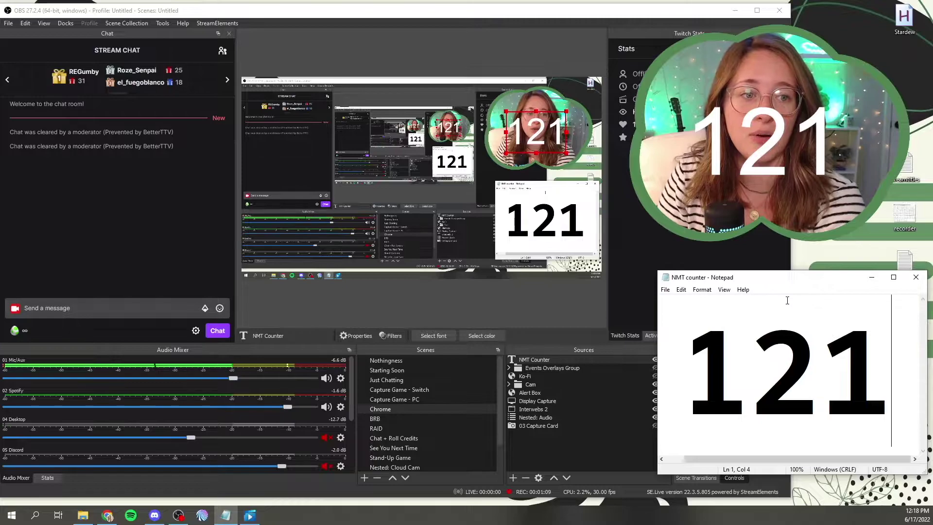
key(shift+Left)
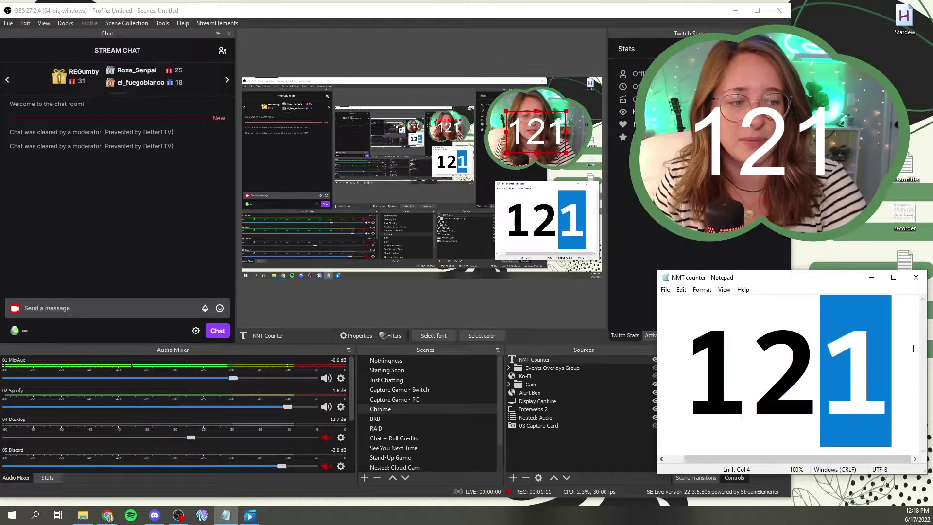
text(5)
key(ctrl+s)
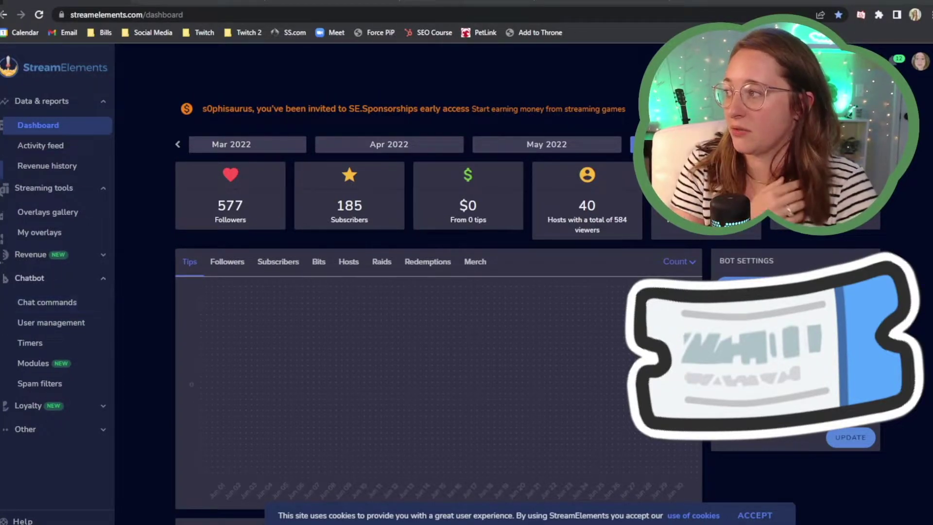
Step: On the custom chat commands page, copy the !nmts response and scroll back to the top
click(52, 303)
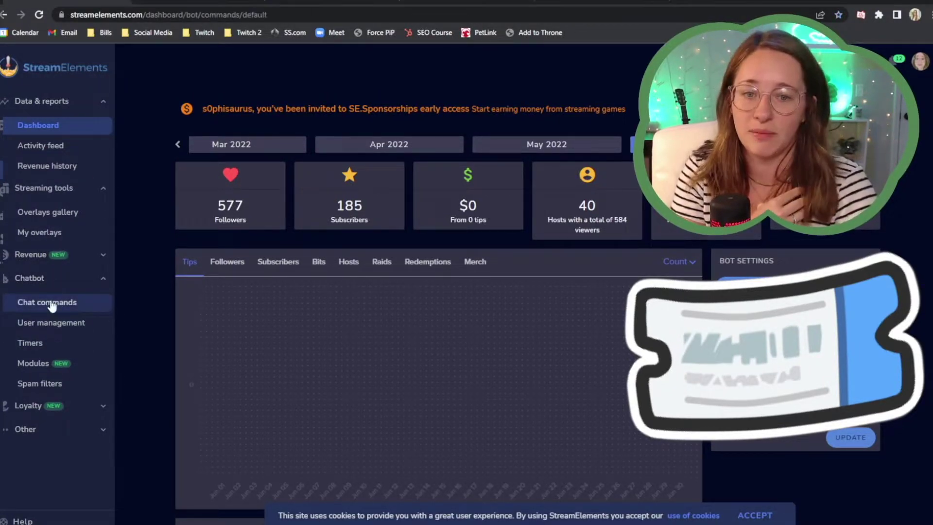
click(430, 189)
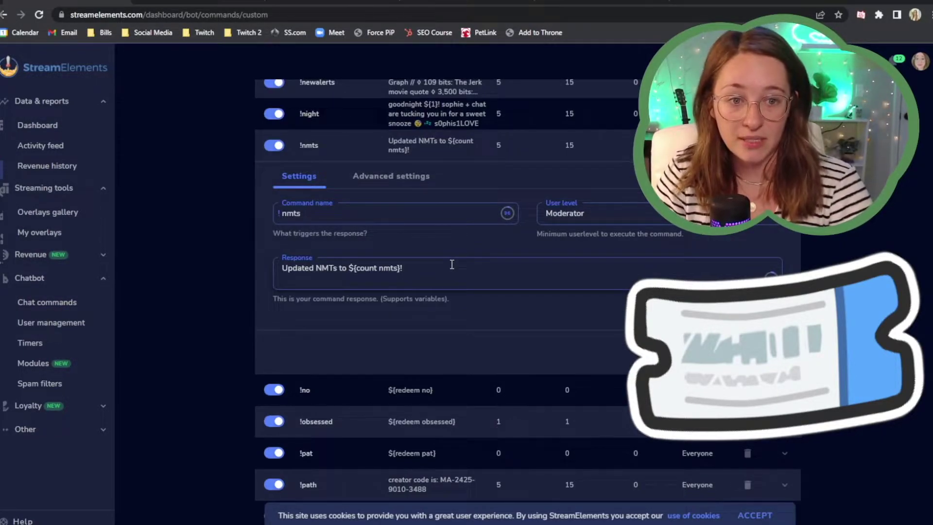
drag(447, 267, 233, 268)
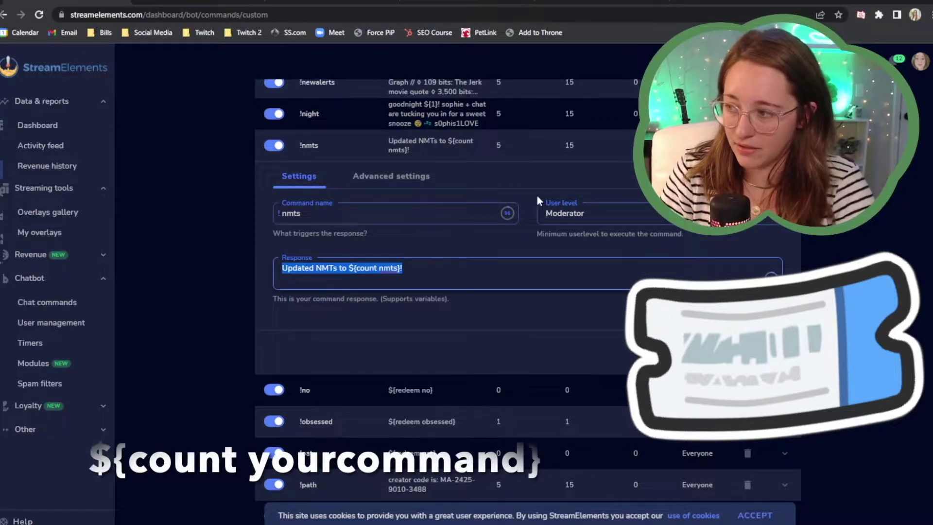
click(434, 274)
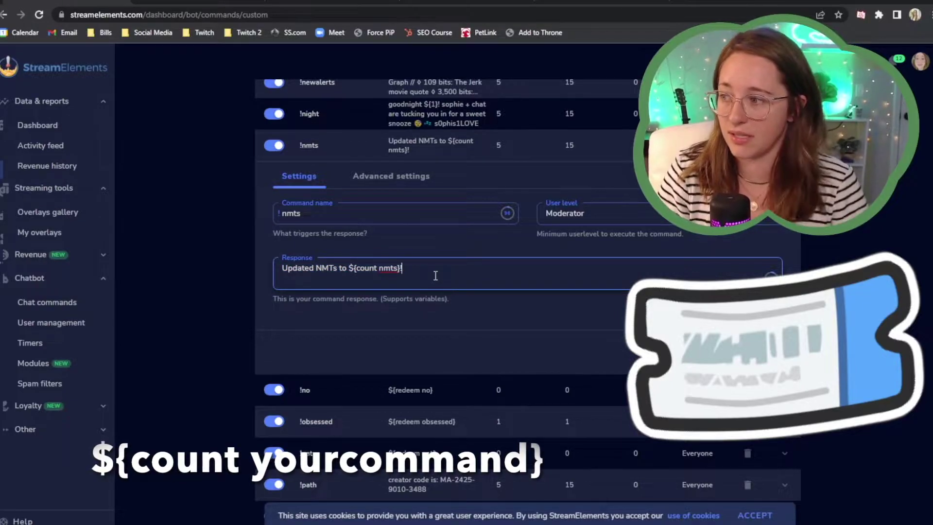
key(ctrl+a)
key(ctrl+c)
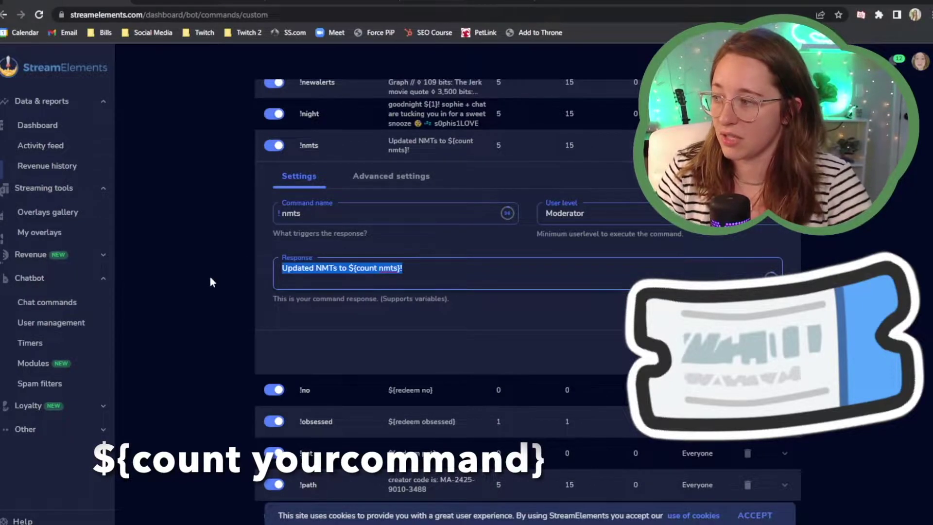
click(551, 267)
scroll(526, 365, up, 1)
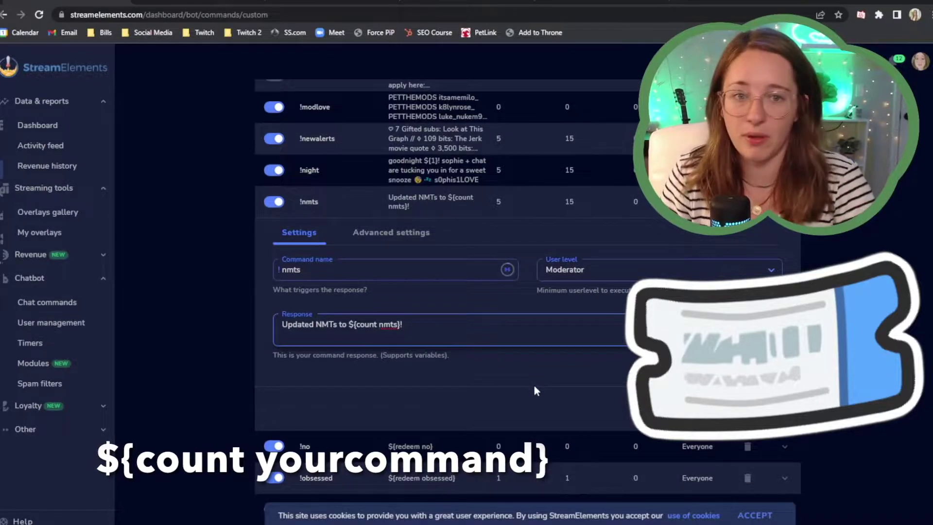
scroll(534, 387, up, 10)
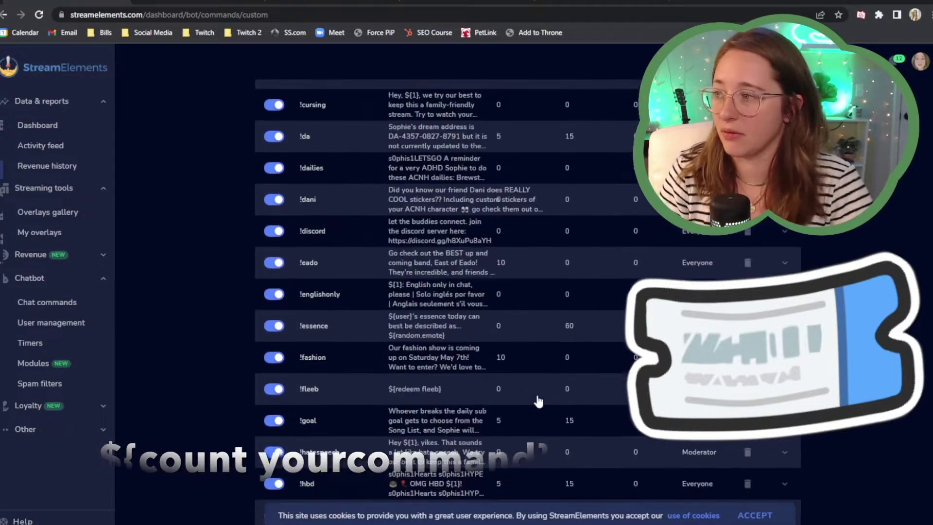
scroll(539, 401, up, 5)
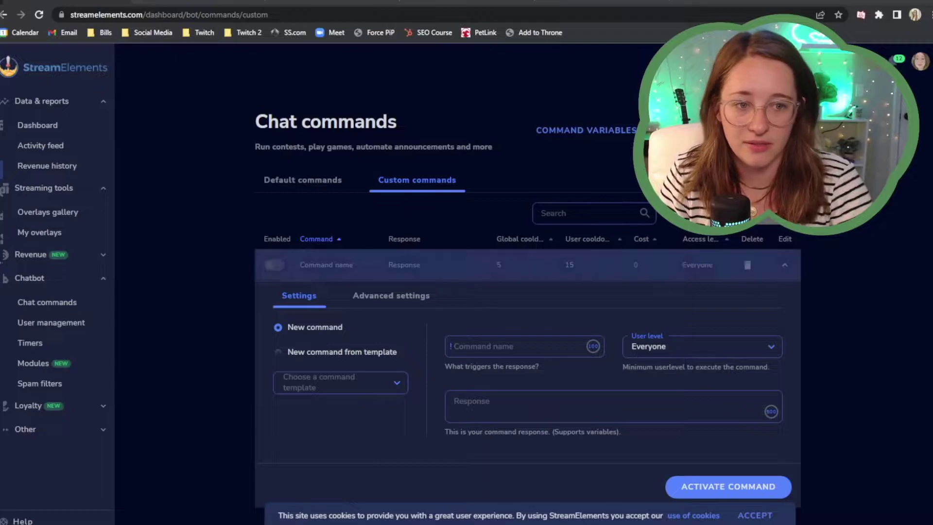
Step: Name the new command 'island'
scroll(471, 285, down, 1)
click(471, 285)
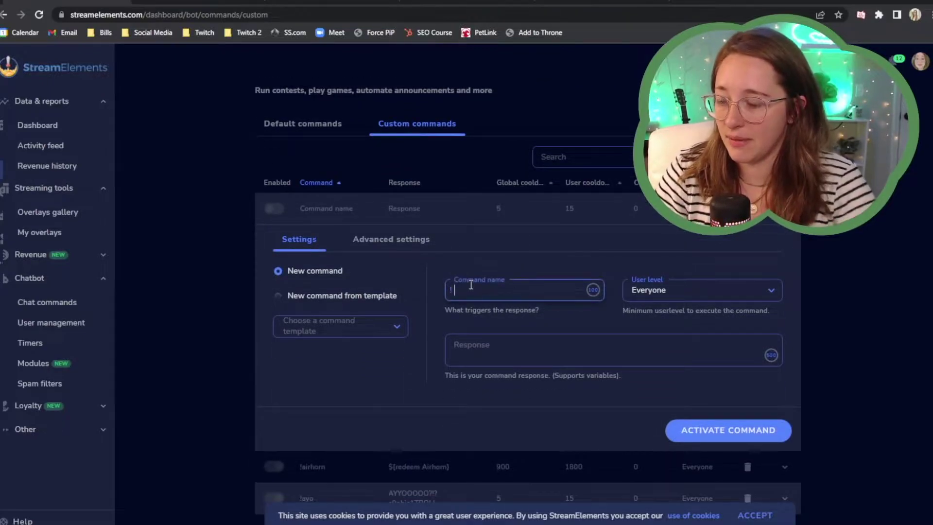
text(island)
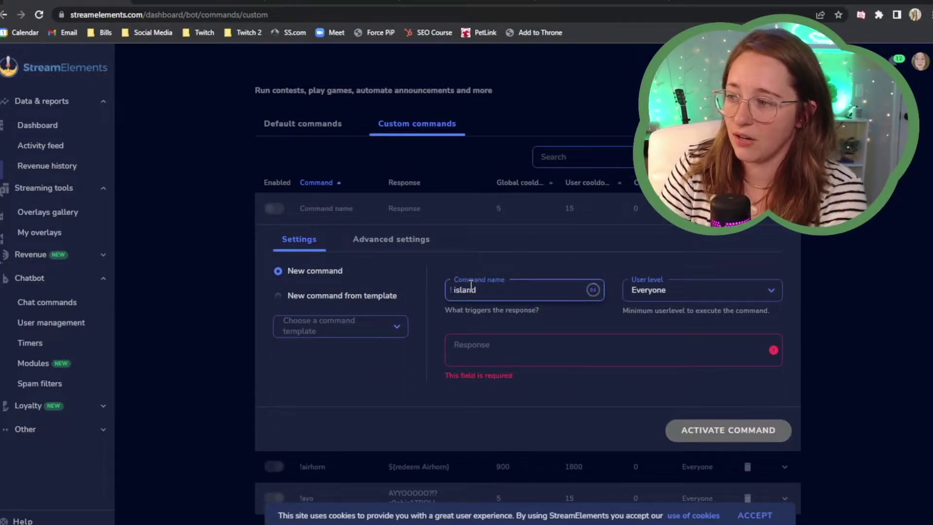
key(Tab)
Step: Paste the copied response and reword it to "We've visited ${count island} islands!"
click(492, 359)
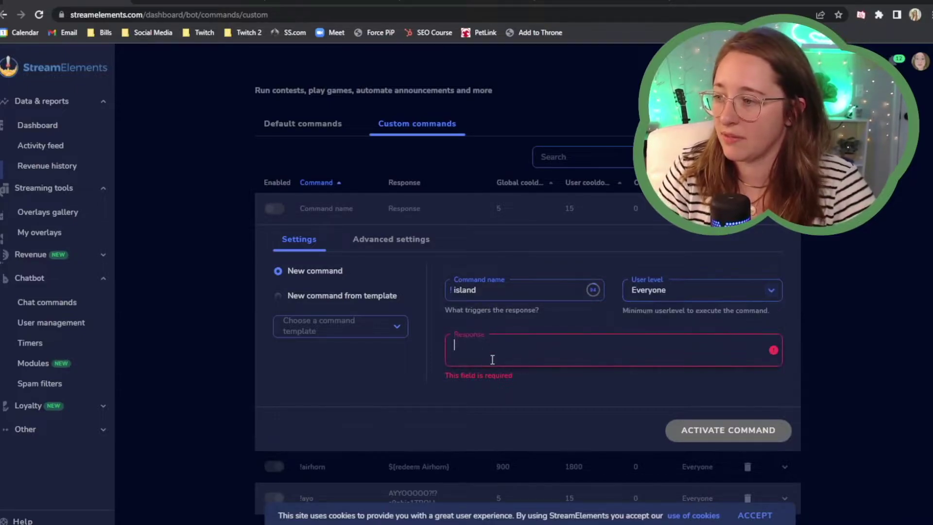
key(ctrl+v)
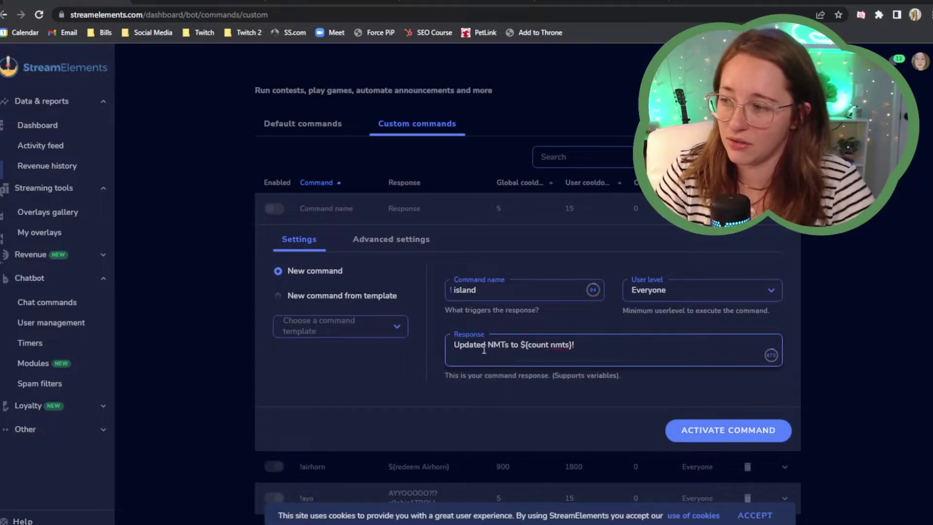
drag(519, 344, 383, 352)
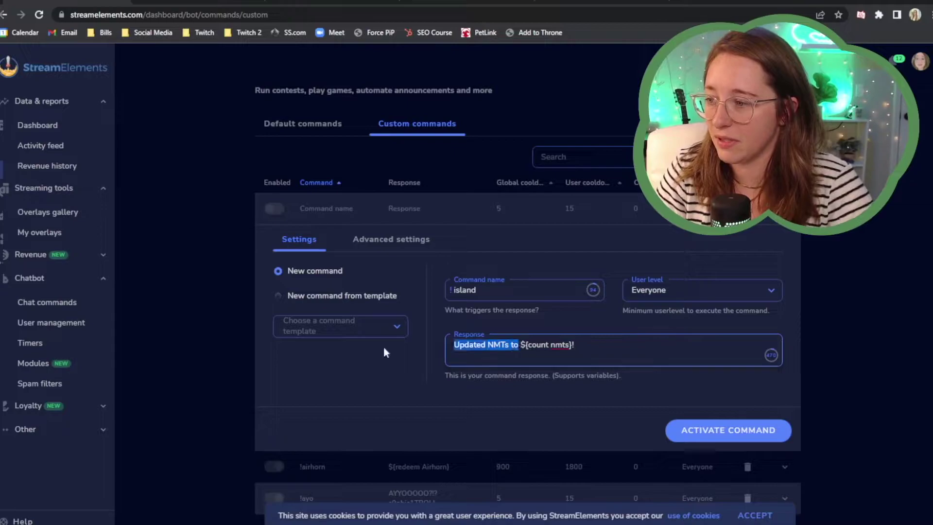
text(We've visi)
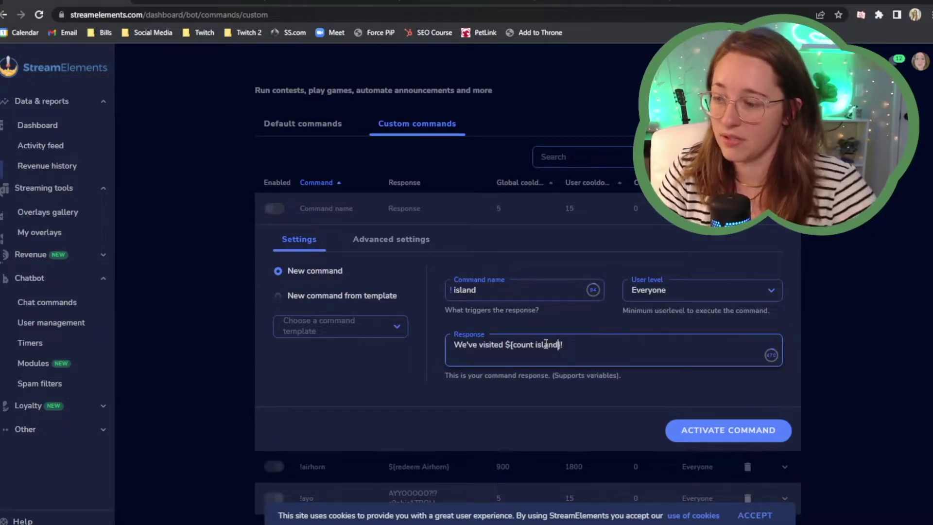
drag(483, 290, 438, 291)
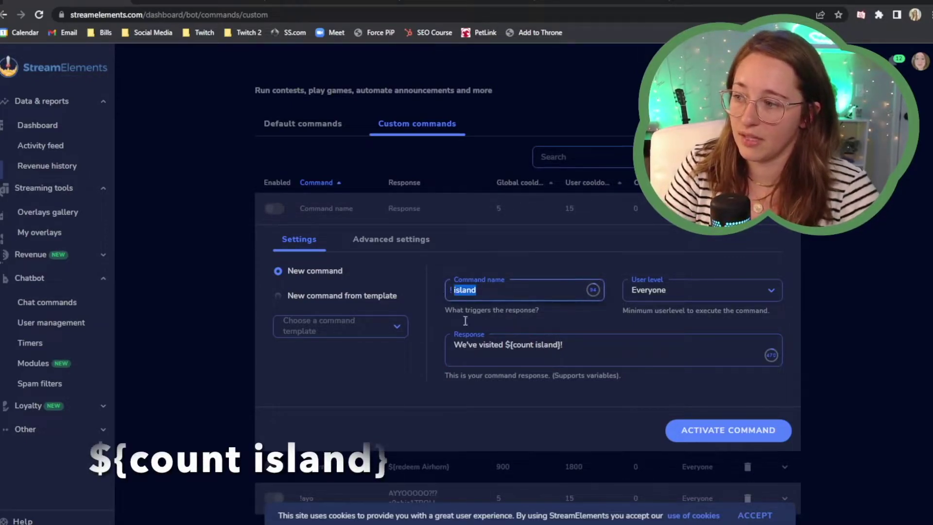
click(549, 354)
click(566, 344)
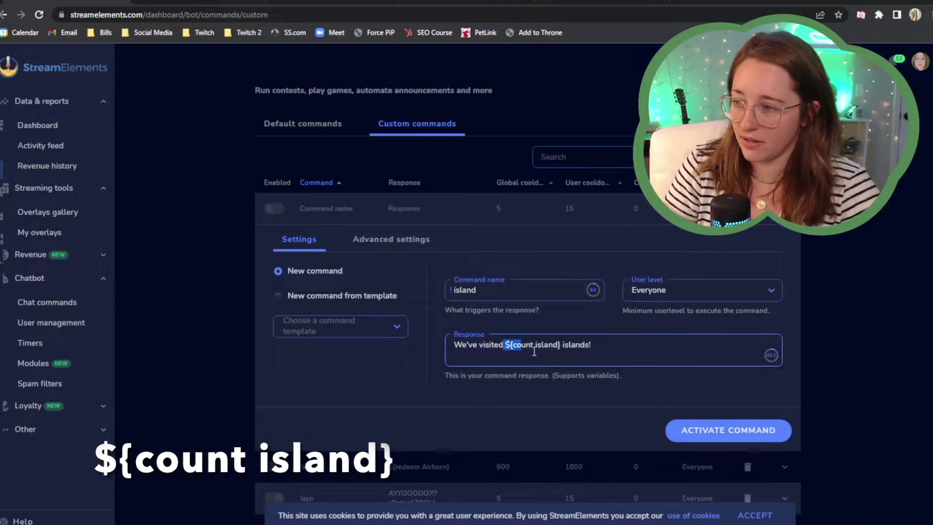
drag(534, 351, 561, 348)
click(671, 345)
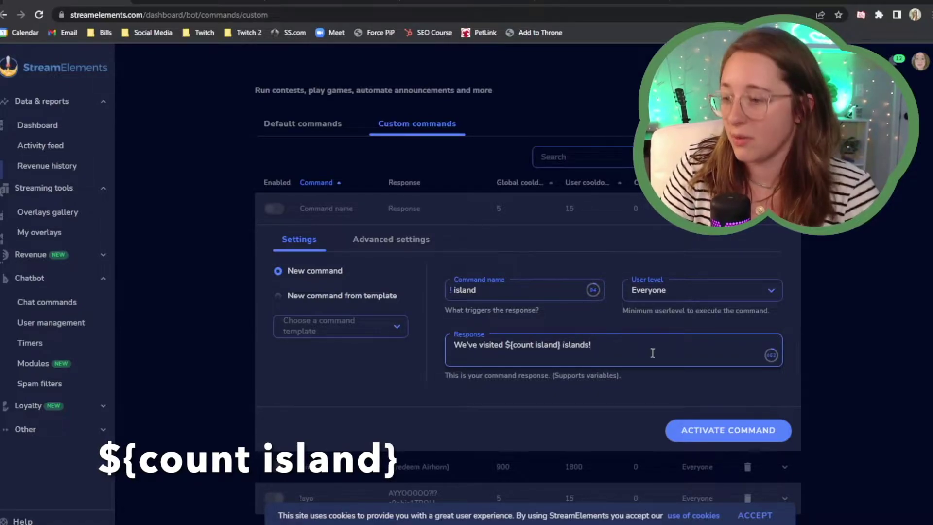
Step: Check the command's Advanced settings, then return to the basic Settings
click(396, 240)
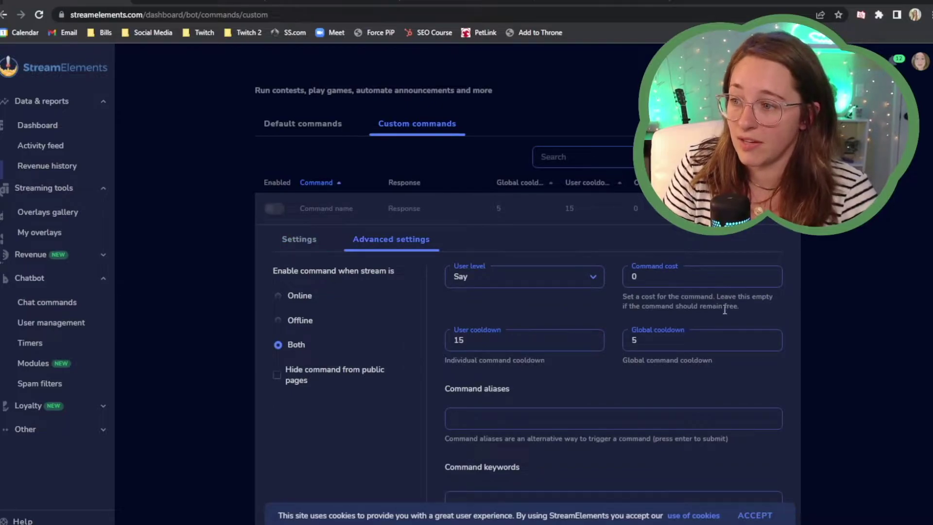
scroll(637, 320, down, 3)
scroll(635, 311, down, 5)
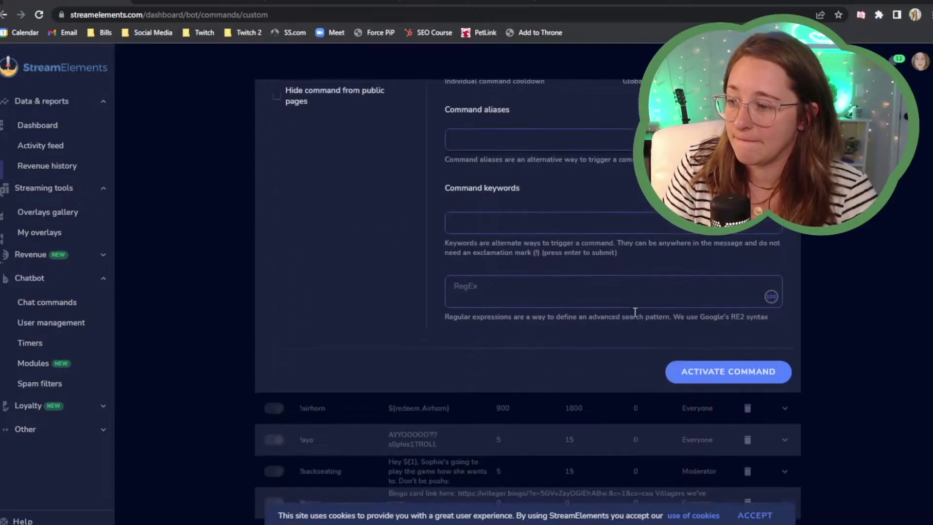
scroll(538, 285, up, 8)
click(299, 294)
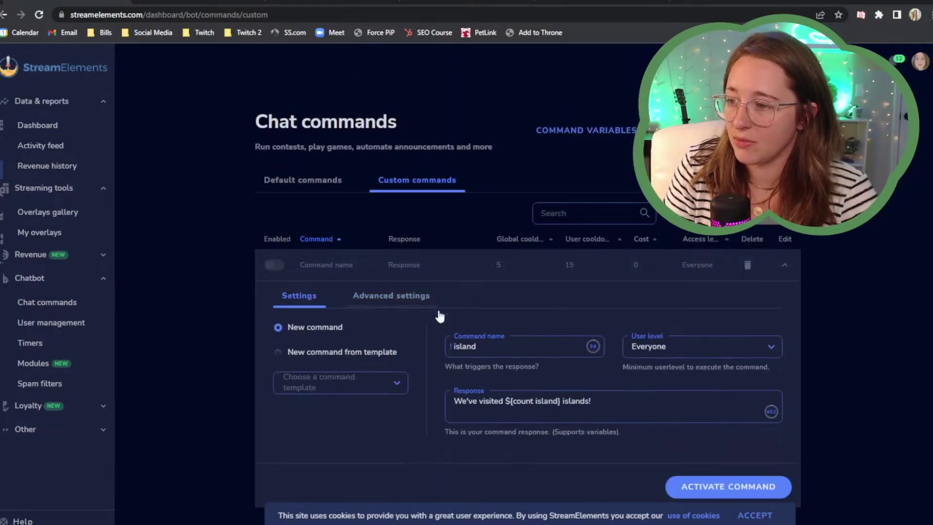
Step: Set the !island user level to Moderator and activate the command
click(713, 356)
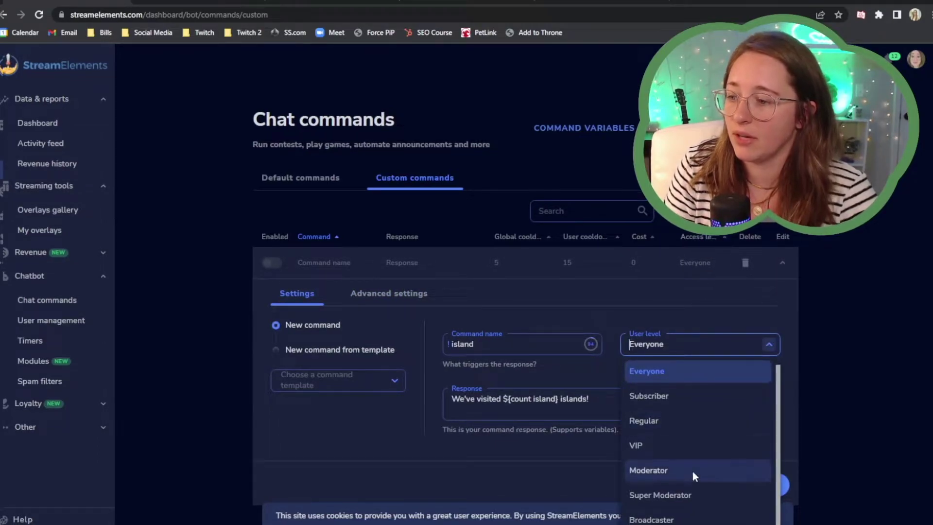
click(693, 471)
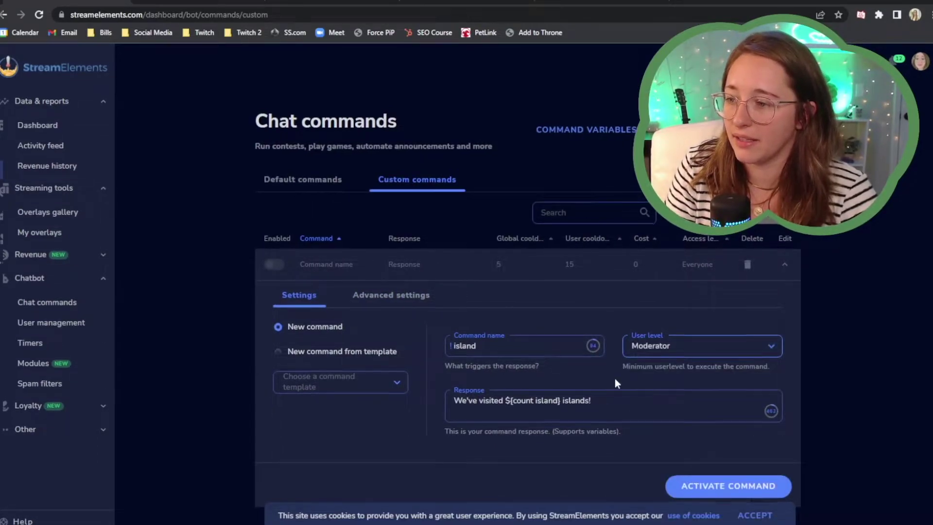
scroll(614, 378, down, 1)
click(632, 290)
click(668, 394)
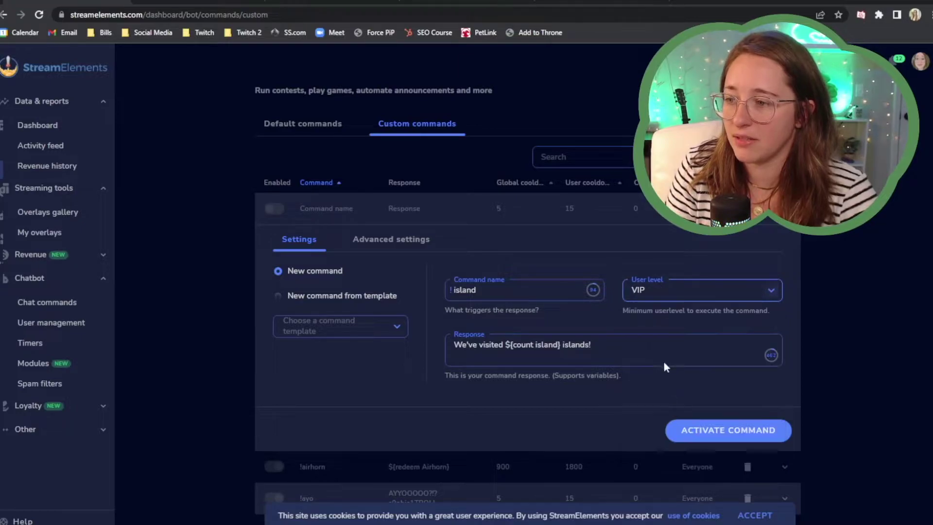
click(660, 290)
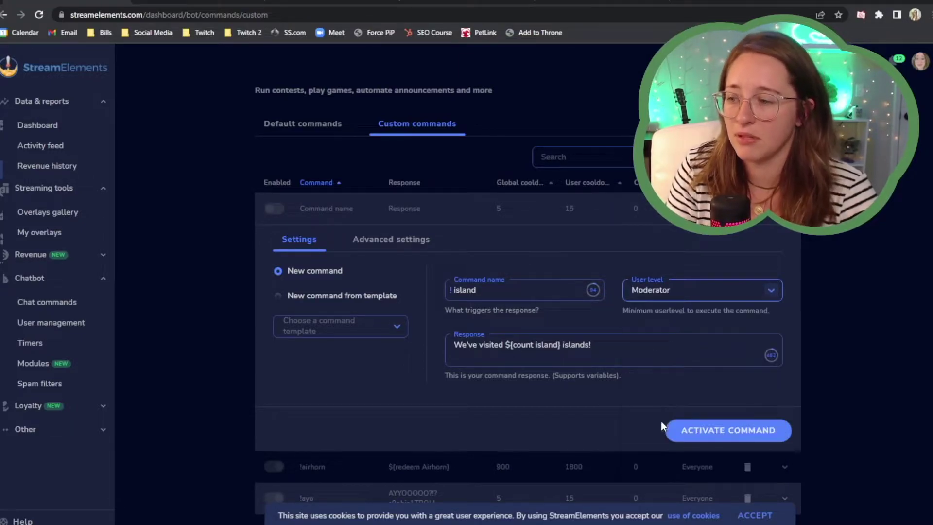
click(660, 421)
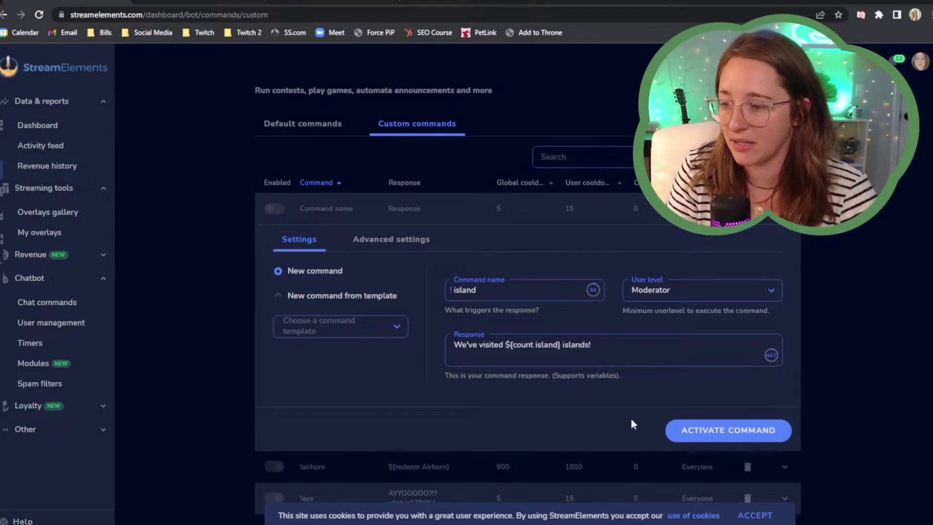
click(700, 434)
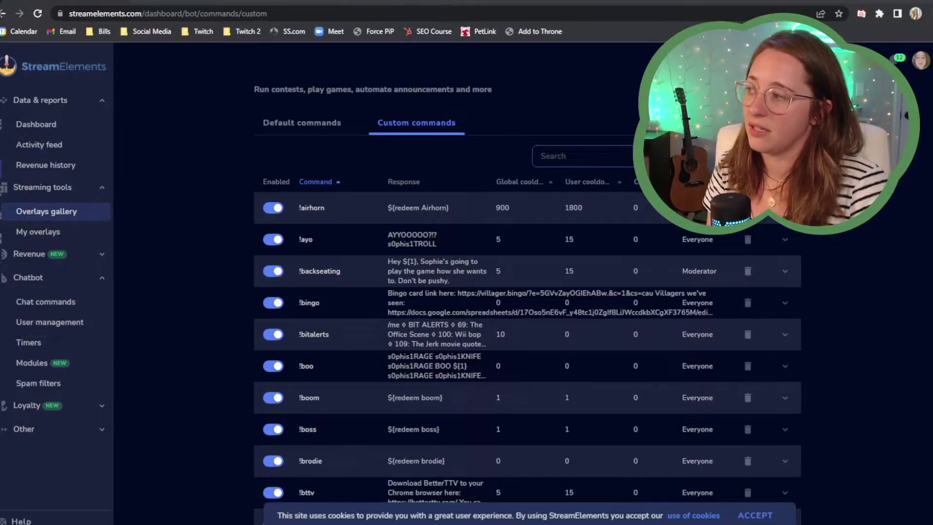
Step: From My overlays, start a New Overlay at custom 500 × 500 resolution
click(64, 234)
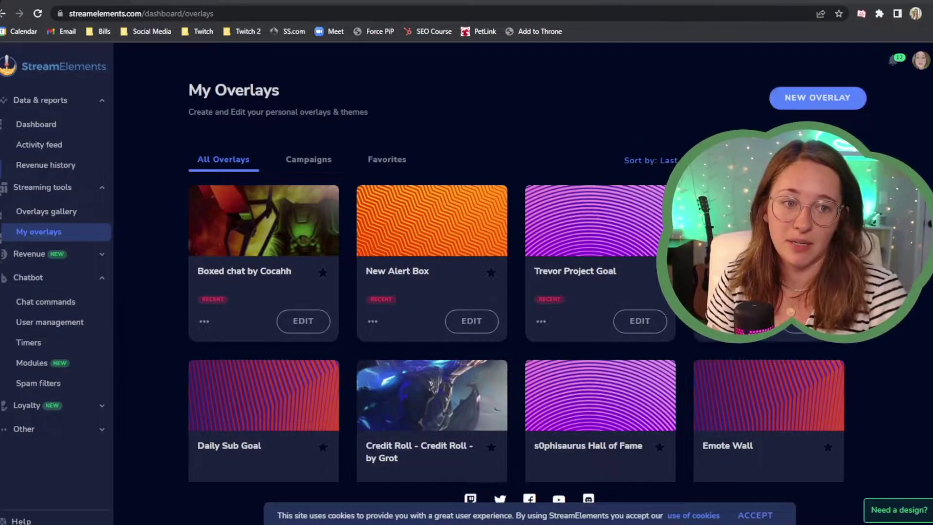
click(810, 99)
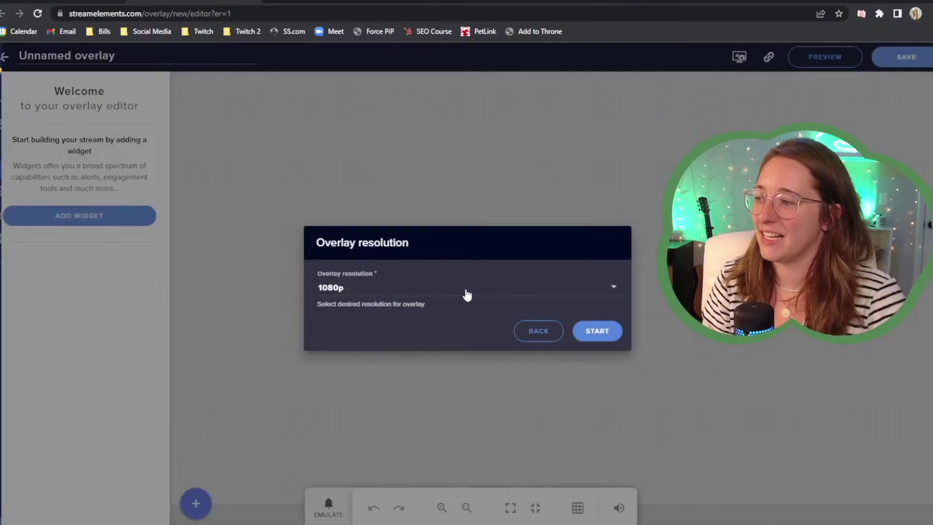
click(467, 294)
click(358, 372)
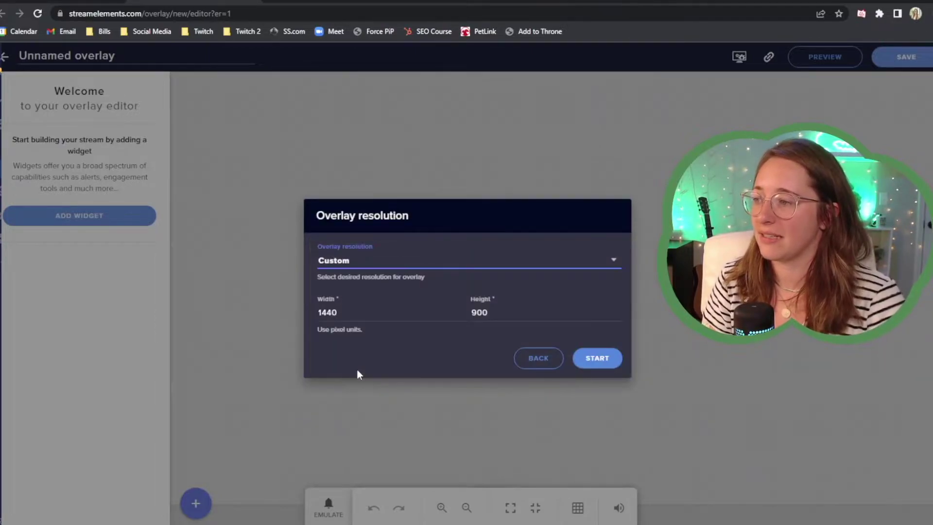
double_click(374, 305)
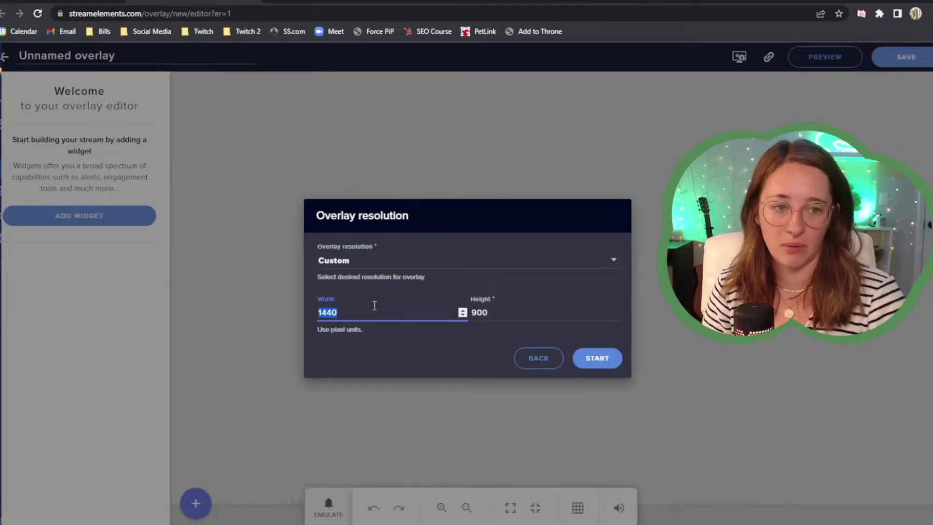
text(500)
key(Tab)
text(500)
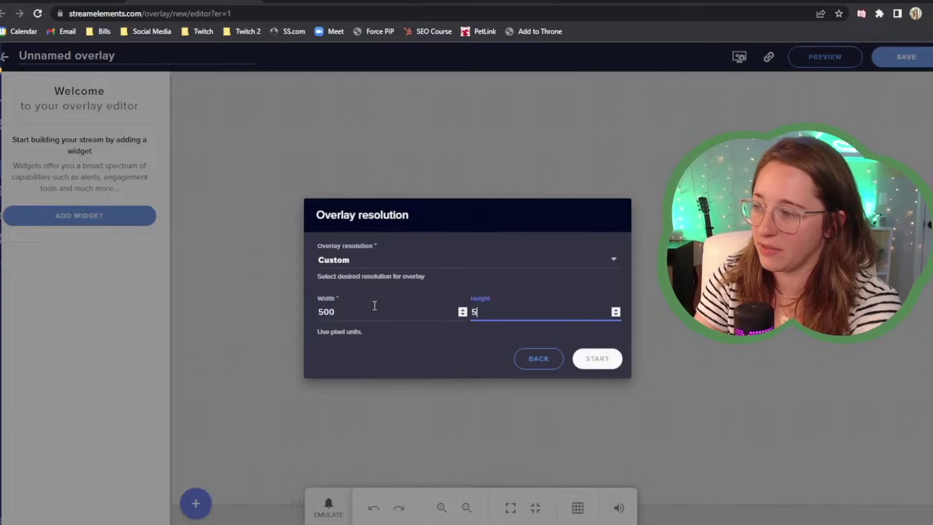
click(602, 360)
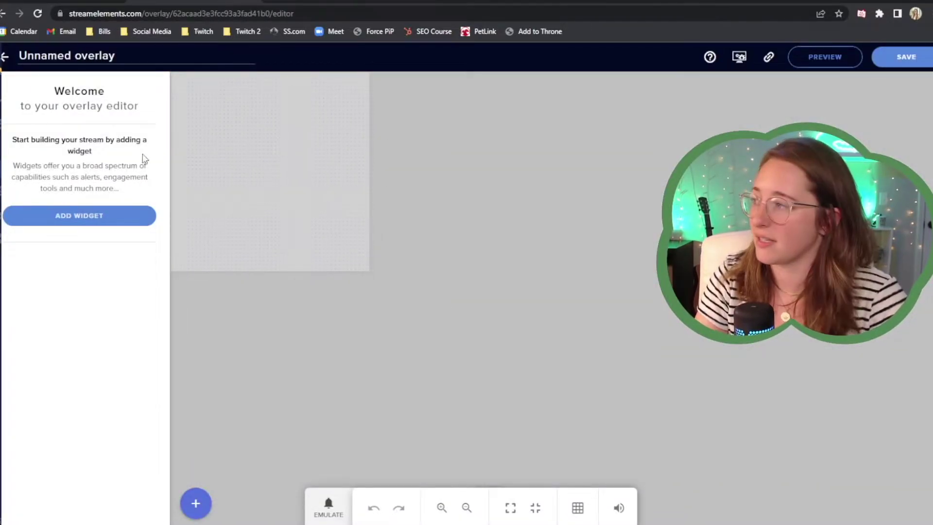
Step: Rename the overlay to 'Island Counter'
click(71, 54)
key(ctrl+a)
key(BackSpace)
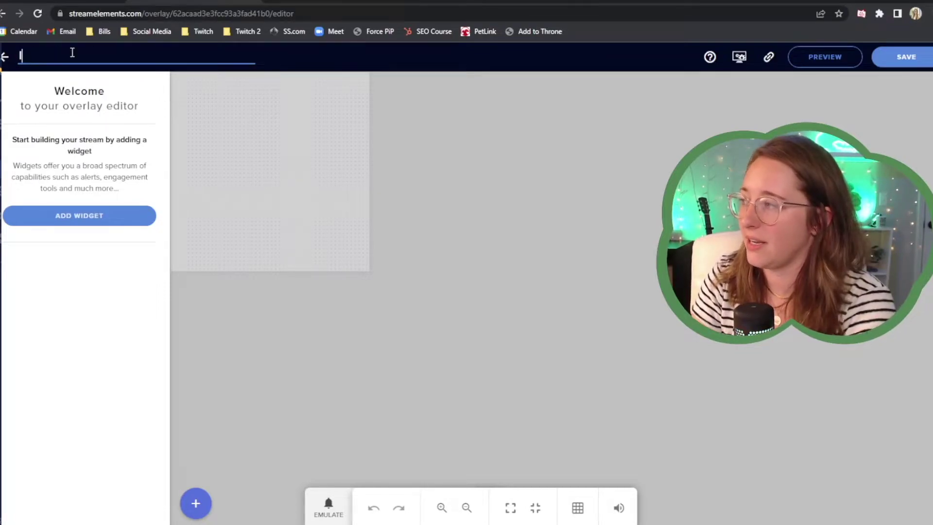
text(Island Counter)
click(61, 310)
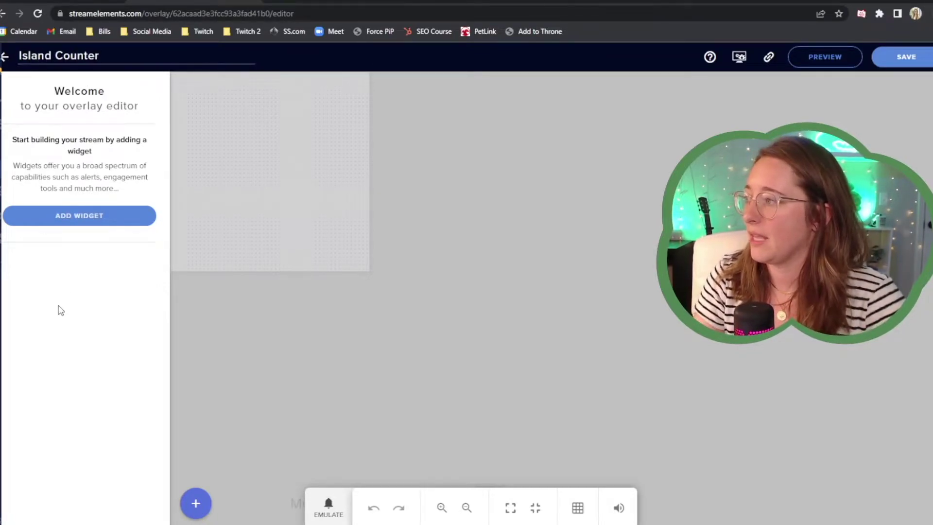
Step: Search widgets for 'counter' and add the Bot counter widget
click(71, 212)
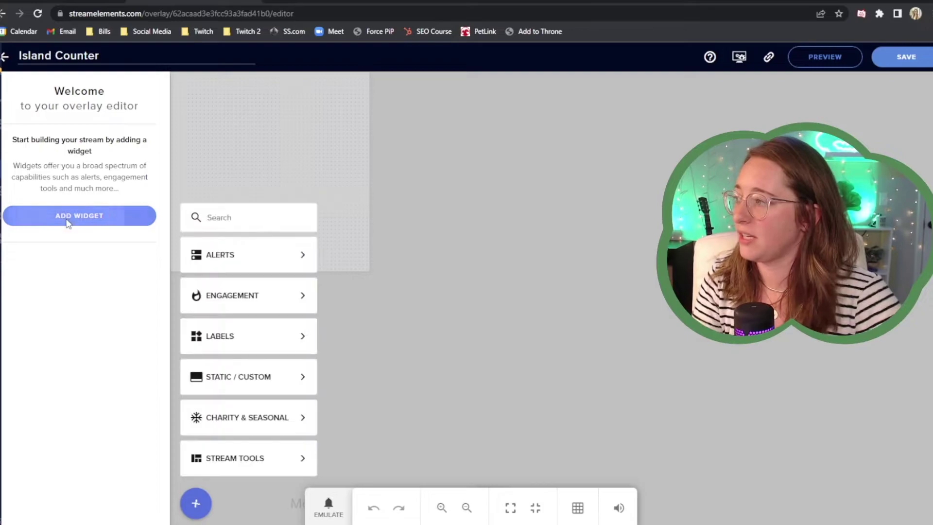
mouse_move(270, 384)
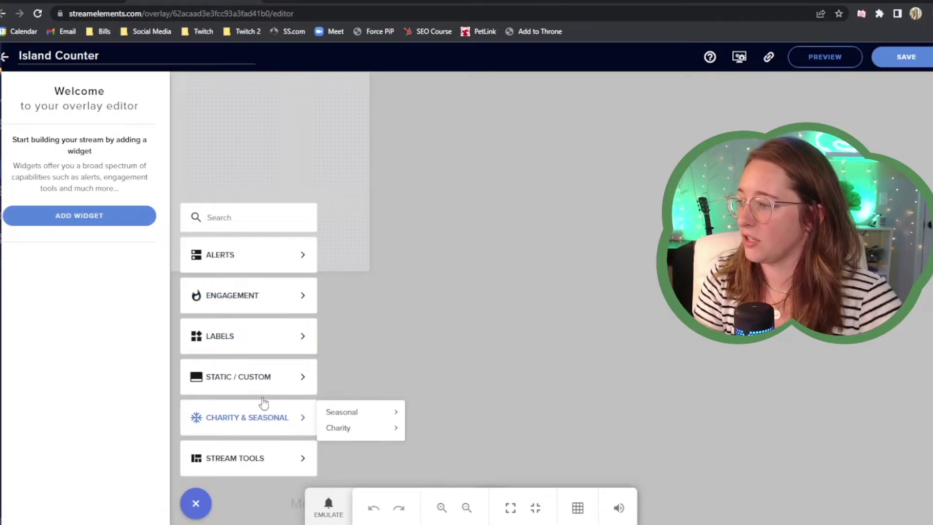
text(counter)
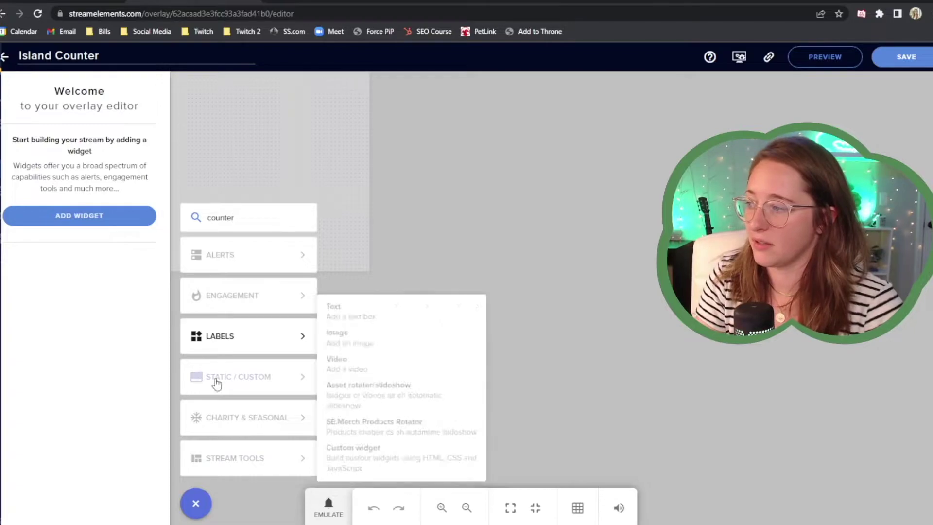
mouse_move(228, 338)
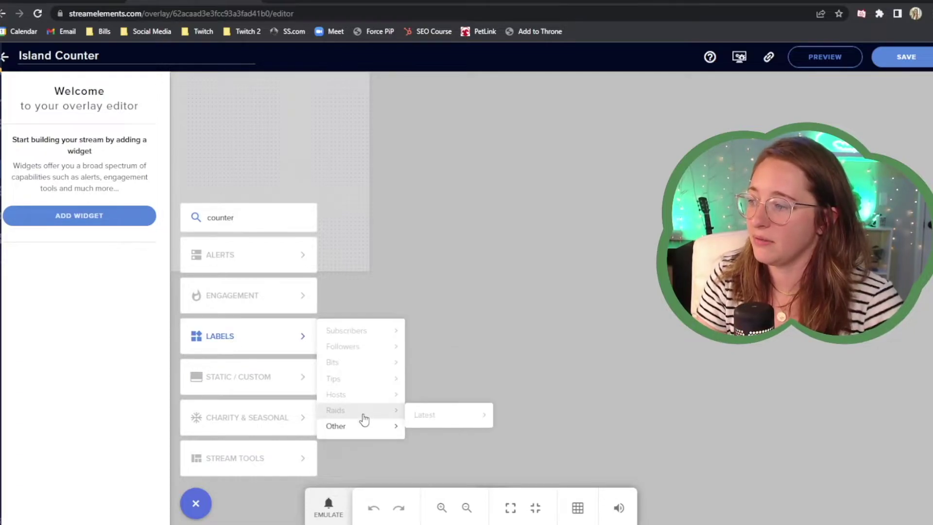
mouse_move(378, 431)
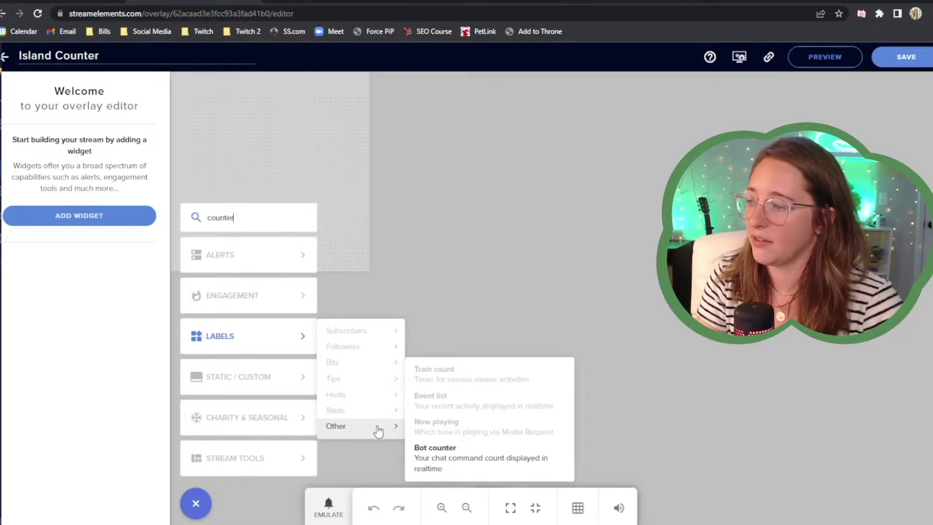
click(440, 460)
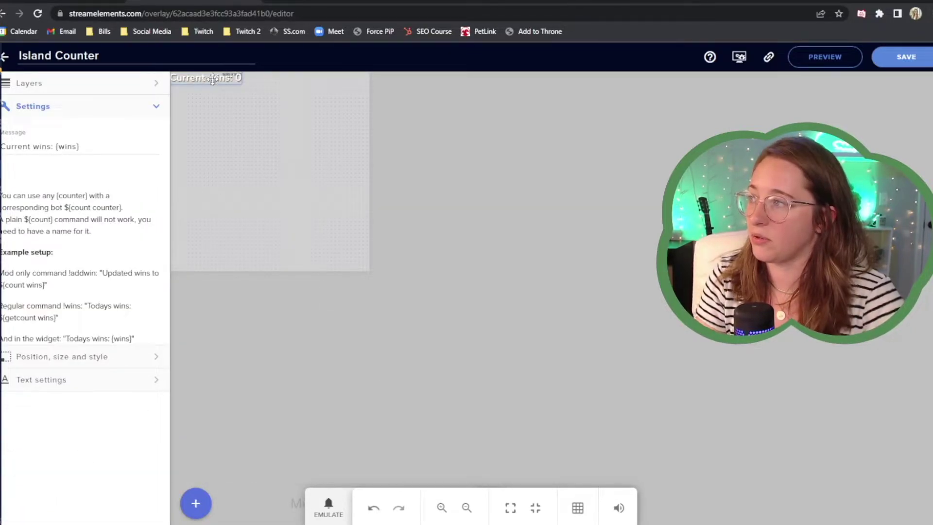
Step: Move the label onto the canvas and change its message from 'Current wins: {wins}' to '{island}'
drag(212, 78, 259, 138)
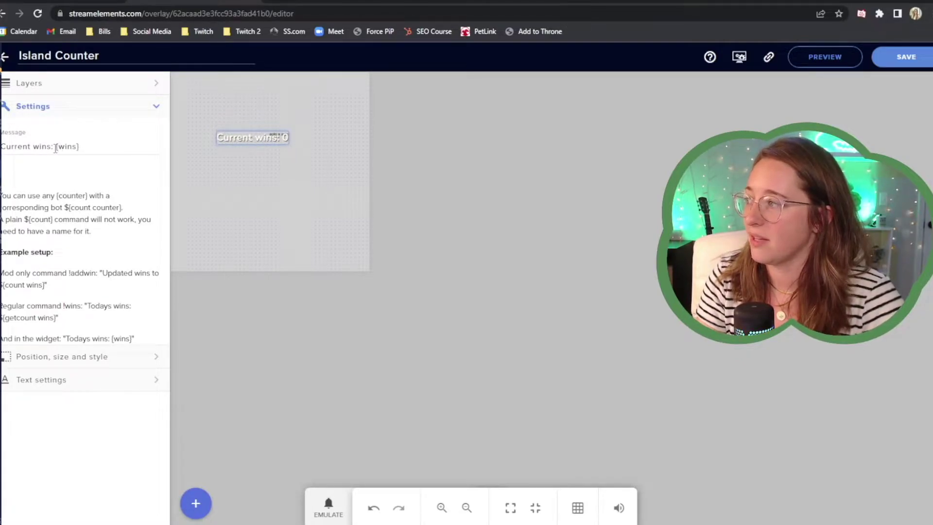
drag(56, 148, 3, 151)
key(BackSpace)
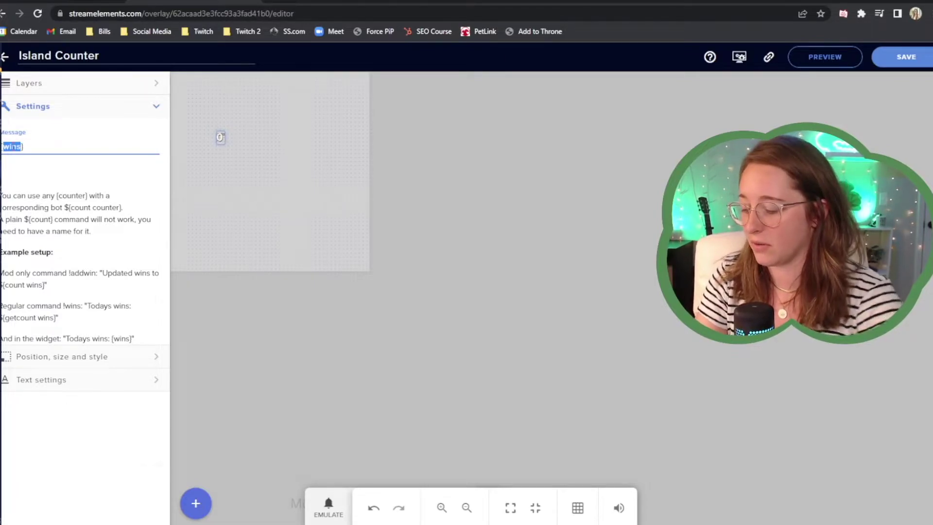
text({island})
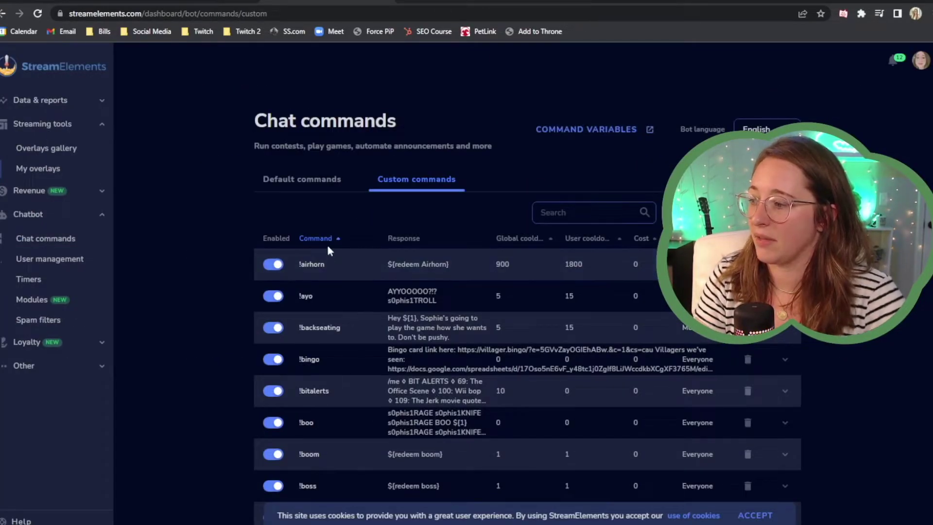
scroll(336, 252, down, 5)
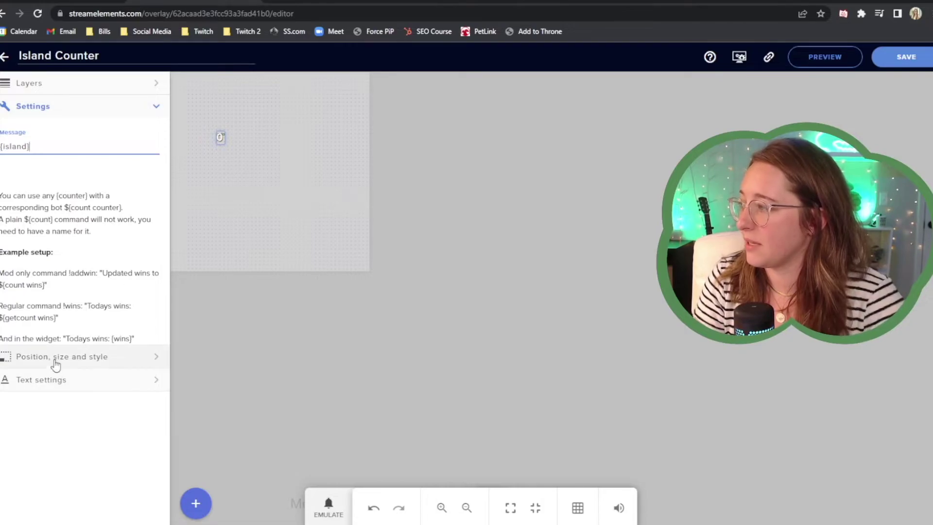
Step: In Text settings, enable Custom Font and set it to Chewy
click(52, 106)
click(50, 130)
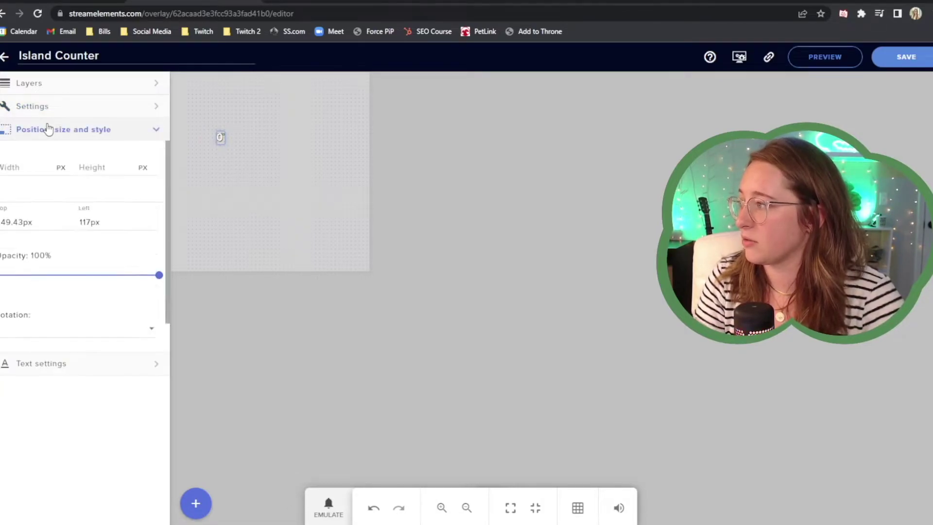
click(50, 130)
click(42, 152)
click(25, 218)
click(104, 262)
click(64, 256)
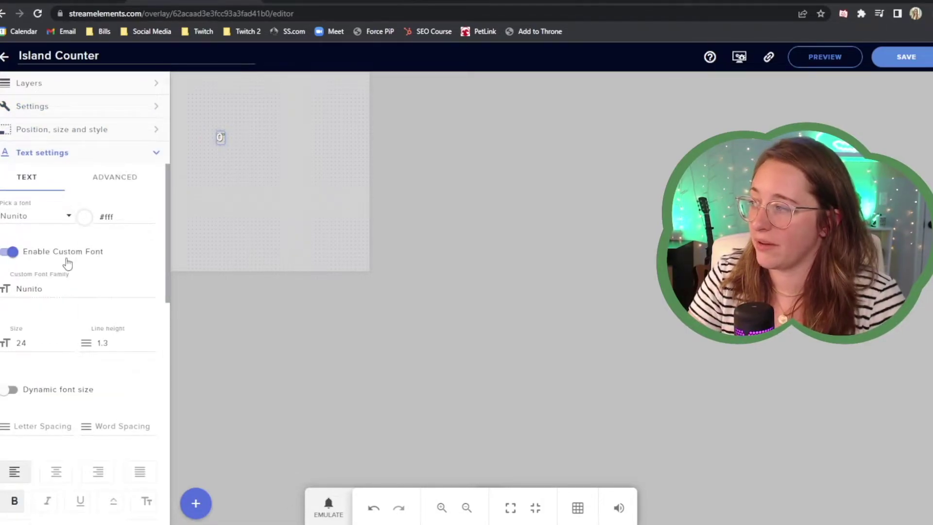
click(73, 289)
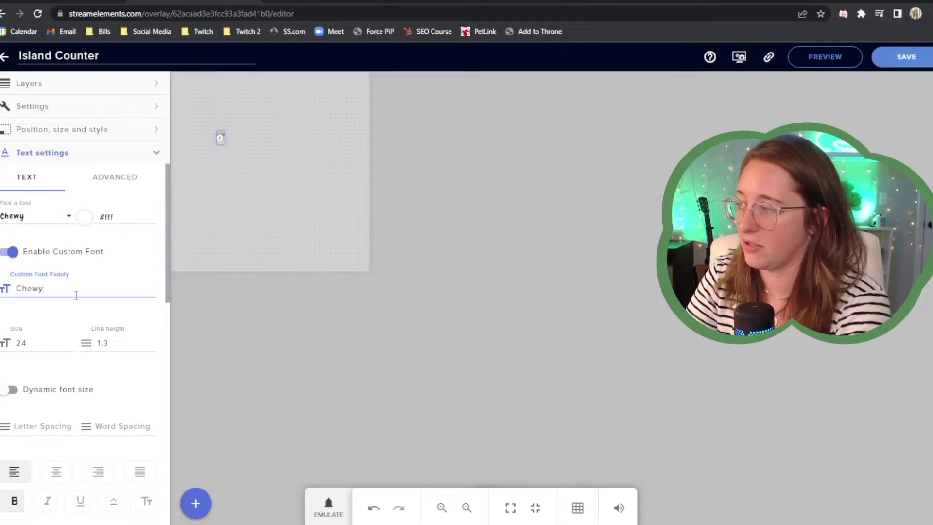
click(49, 318)
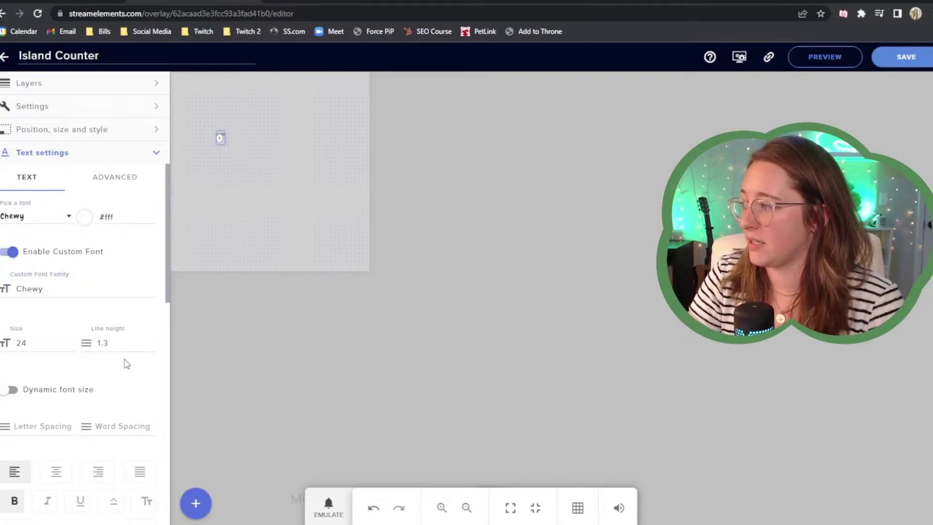
Step: Set the secondary text colour to #000000
scroll(124, 359, down, 6)
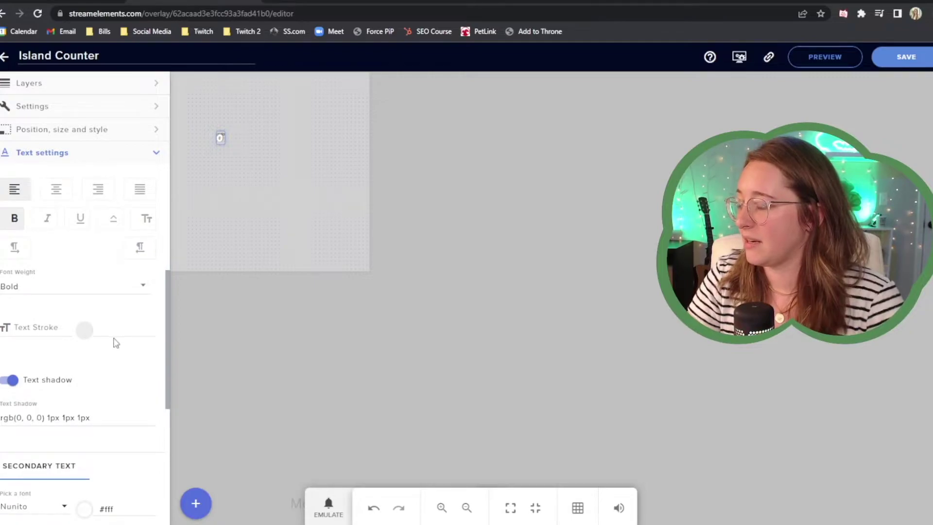
scroll(116, 342, down, 5)
click(85, 282)
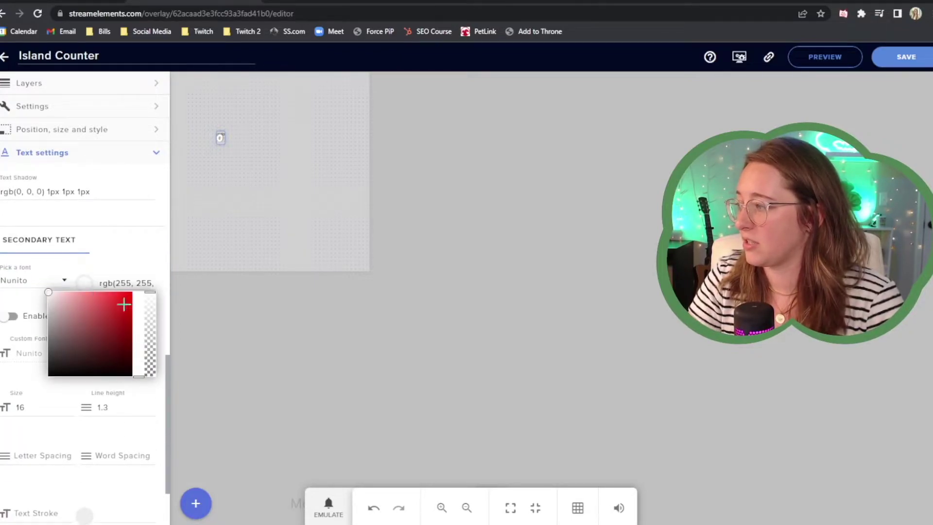
triple_click(121, 283)
text(#000000)
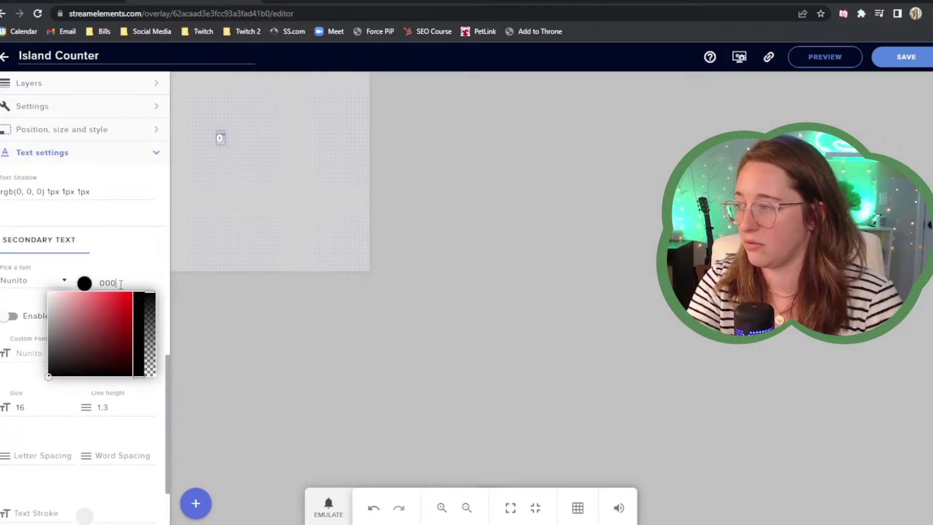
click(124, 245)
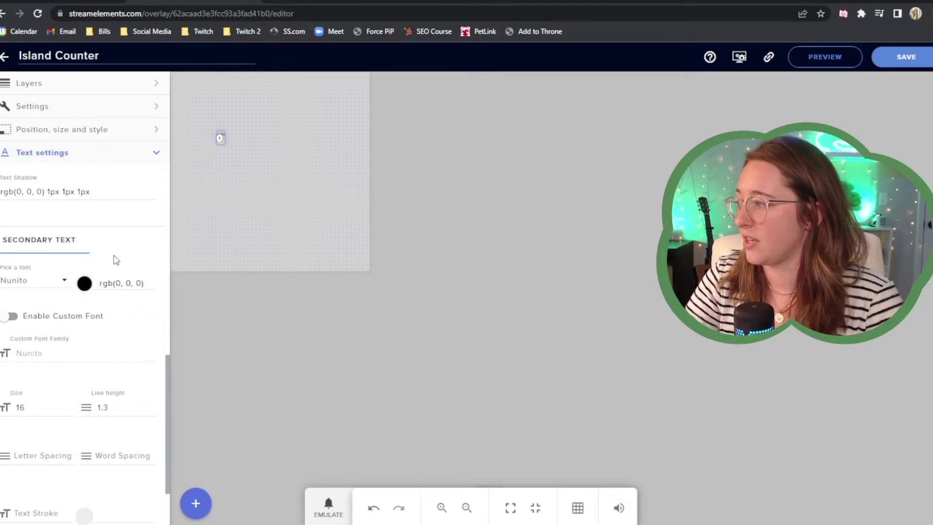
Step: Set the main text colour to #000000
scroll(116, 260, up, 10)
scroll(123, 296, up, 2)
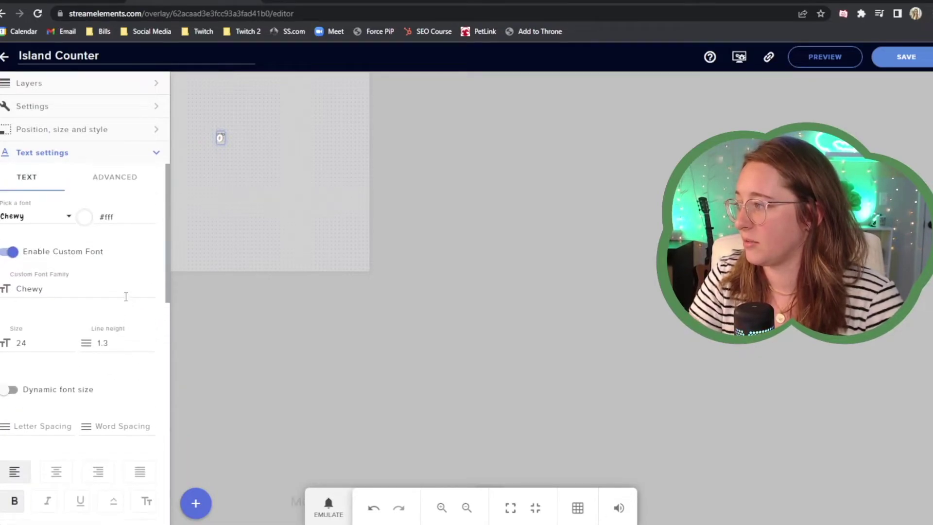
click(113, 216)
text(#000000)
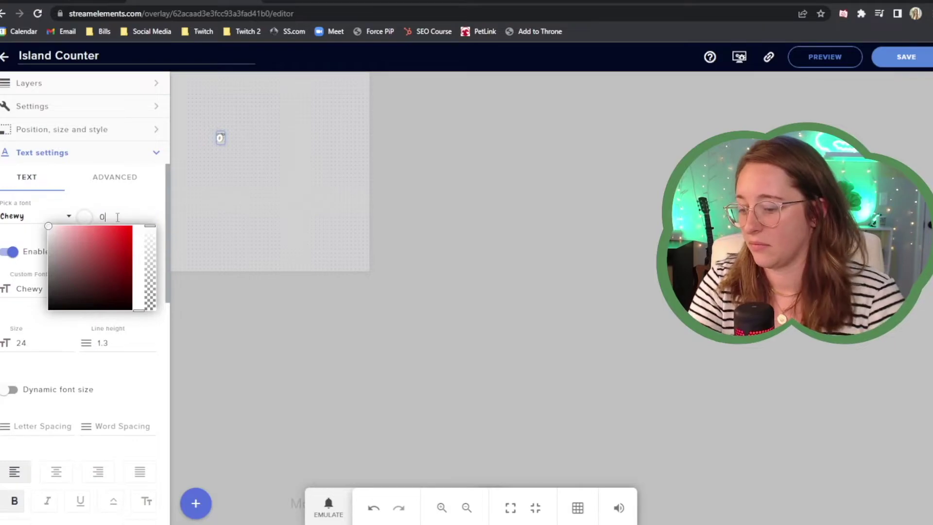
click(157, 183)
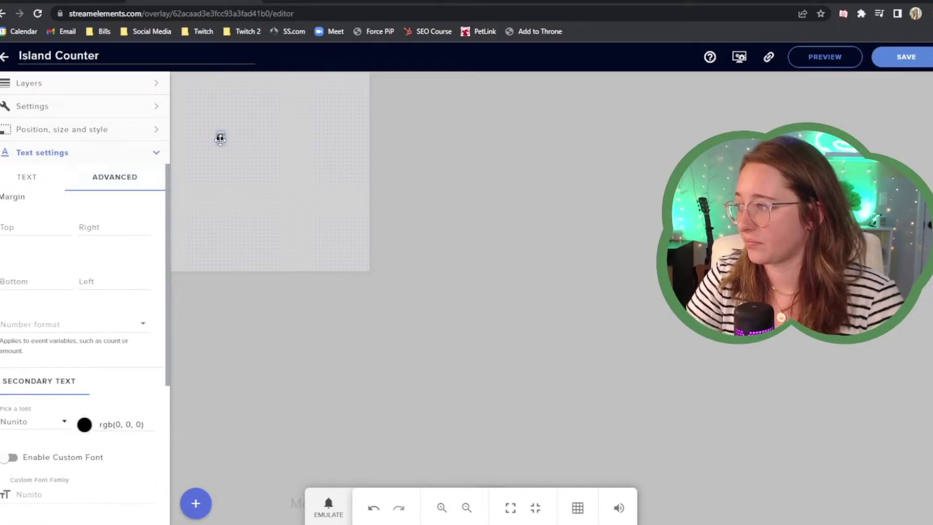
scroll(103, 416, down, 3)
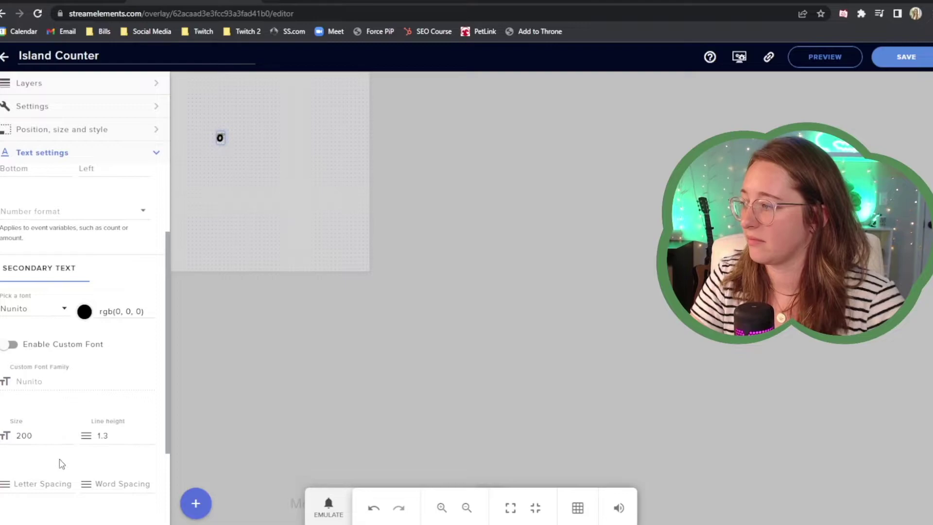
scroll(68, 462, up, 3)
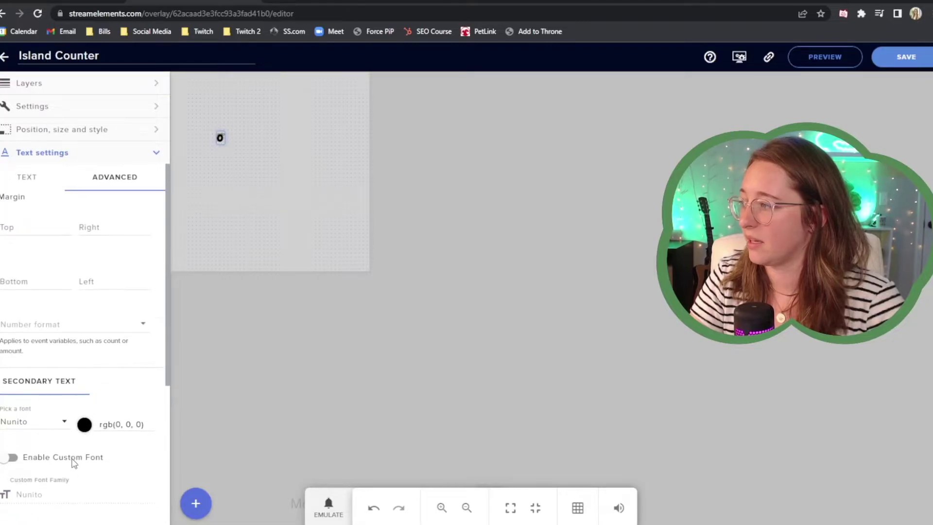
click(18, 187)
Step: Resize the counter 0 to 200, place it at the canvas's top-left, and copy the overlay URL
click(31, 342)
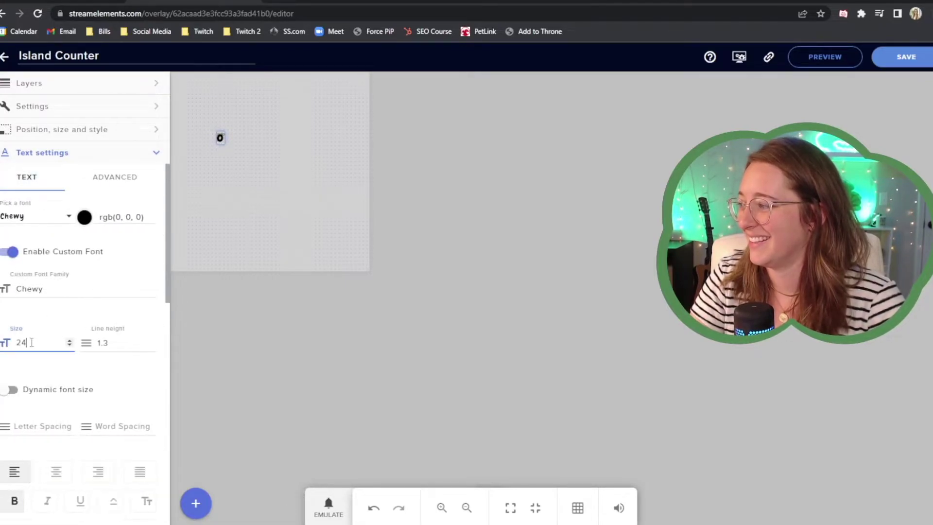
text(200)
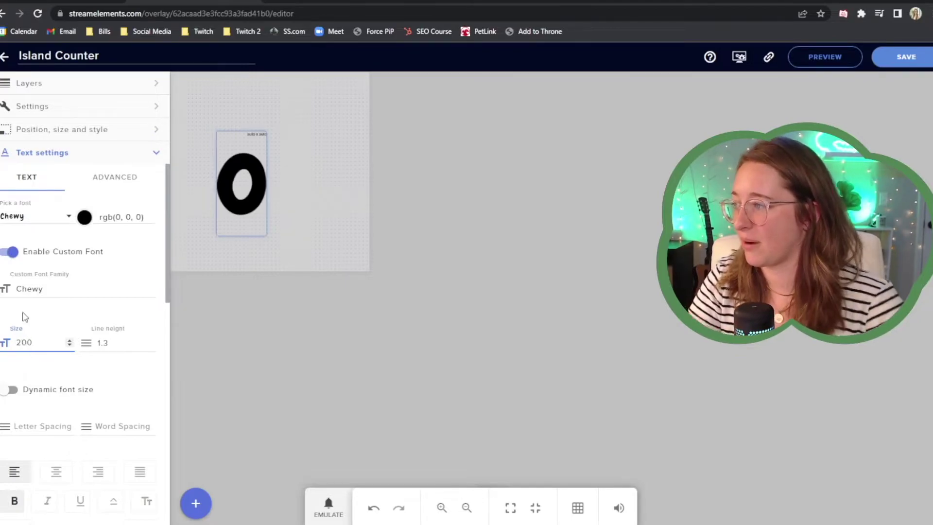
drag(232, 204, 189, 183)
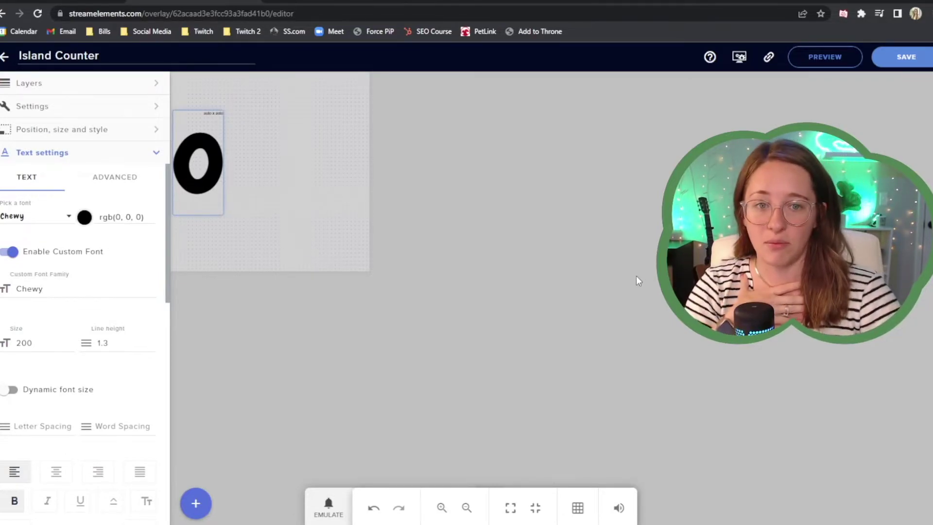
drag(197, 140, 198, 107)
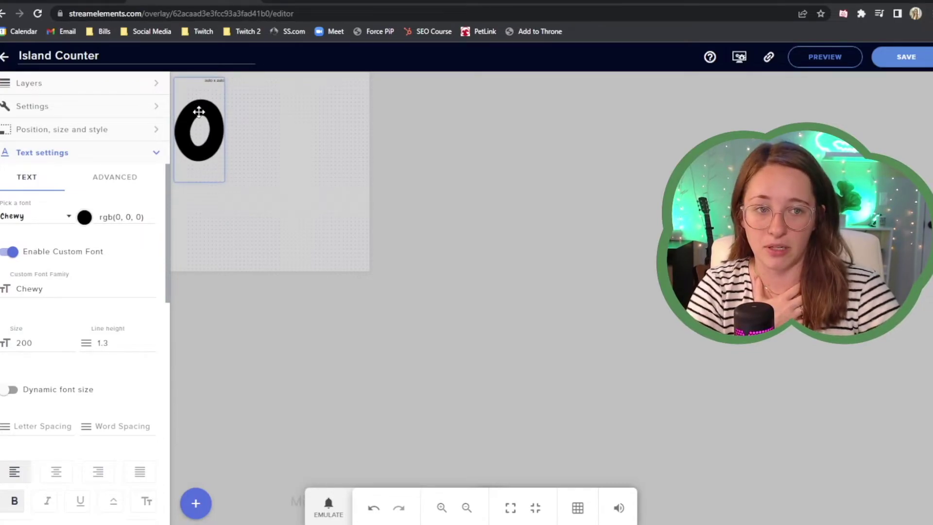
click(768, 58)
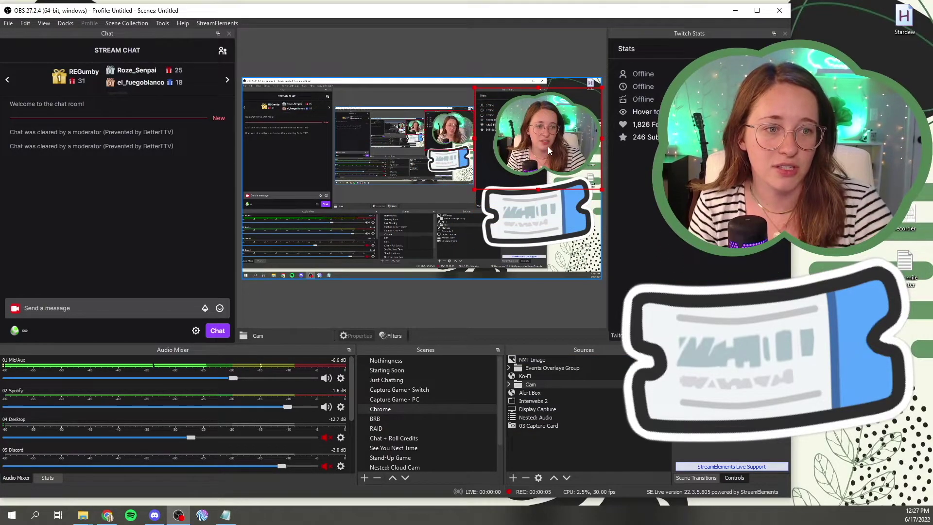
Step: Create a new Browser source named ISLANDS
click(543, 231)
click(548, 450)
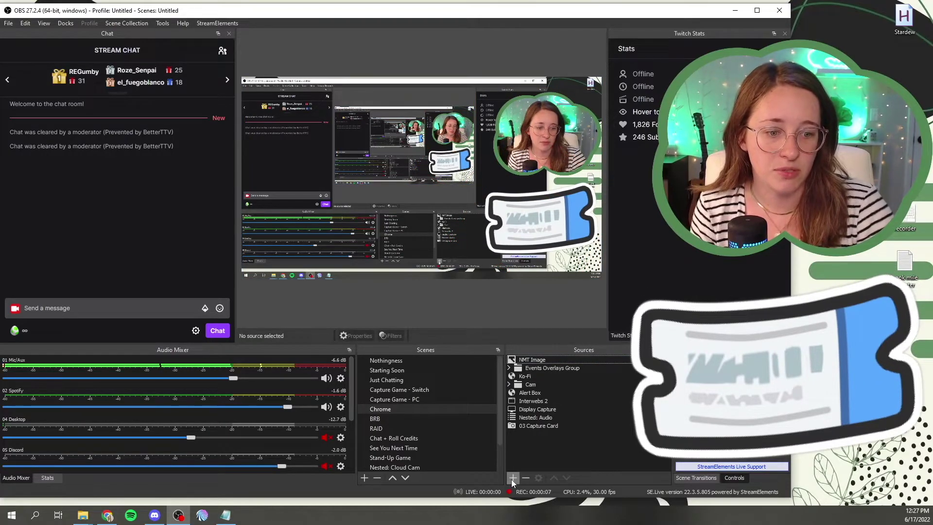
click(512, 478)
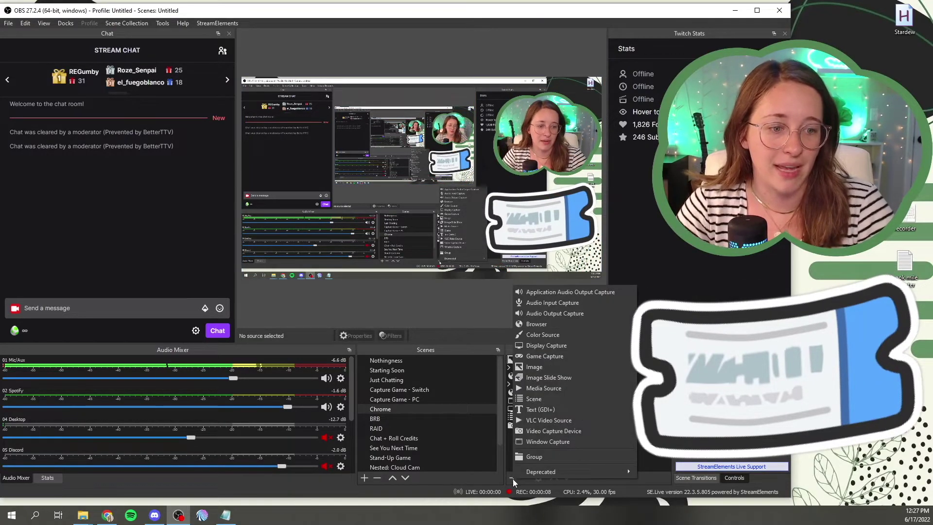
click(550, 324)
text(ISLAND)
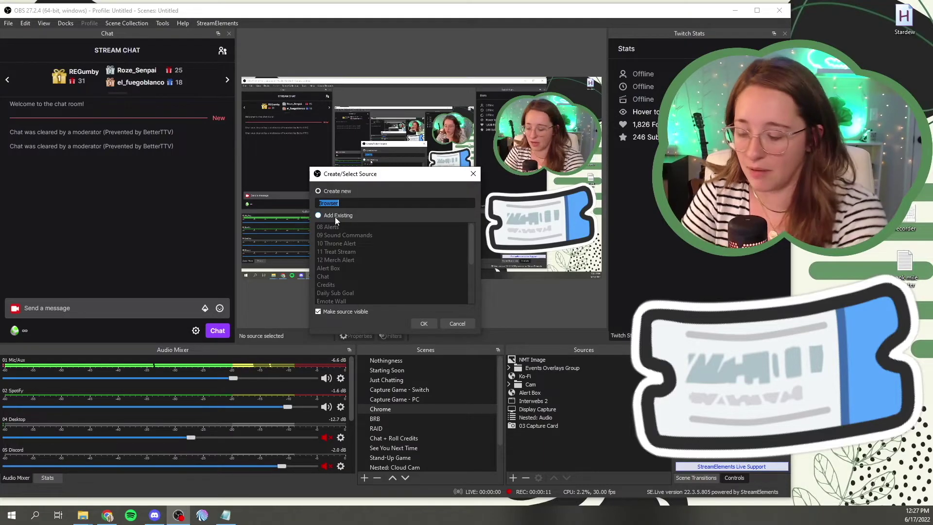
key(Return)
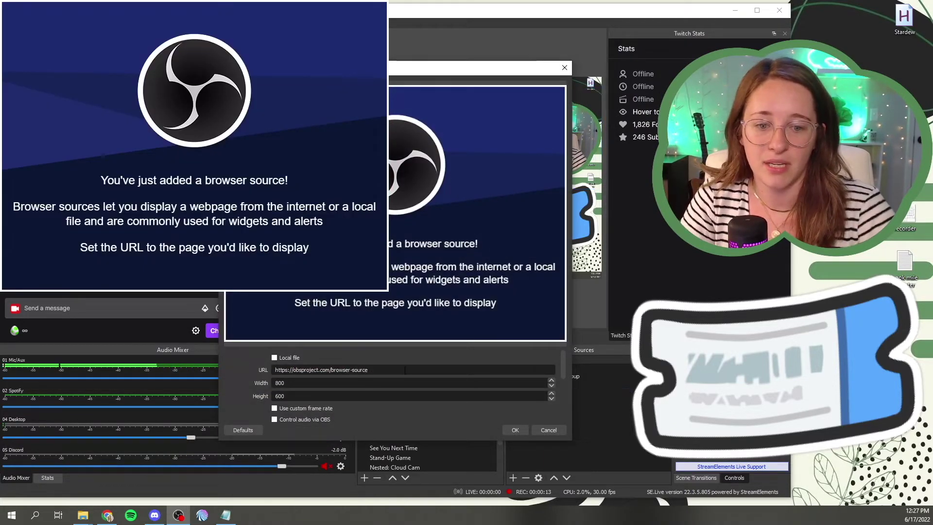
Step: Paste the StreamElements overlay URL as its address and set width 500
triple_click(379, 372)
key(ctrl+v)
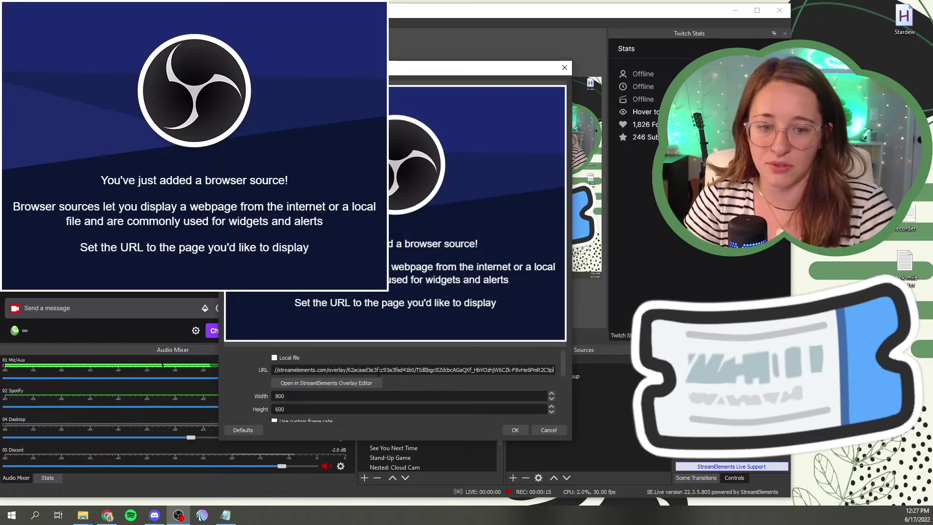
scroll(333, 388, down, 1)
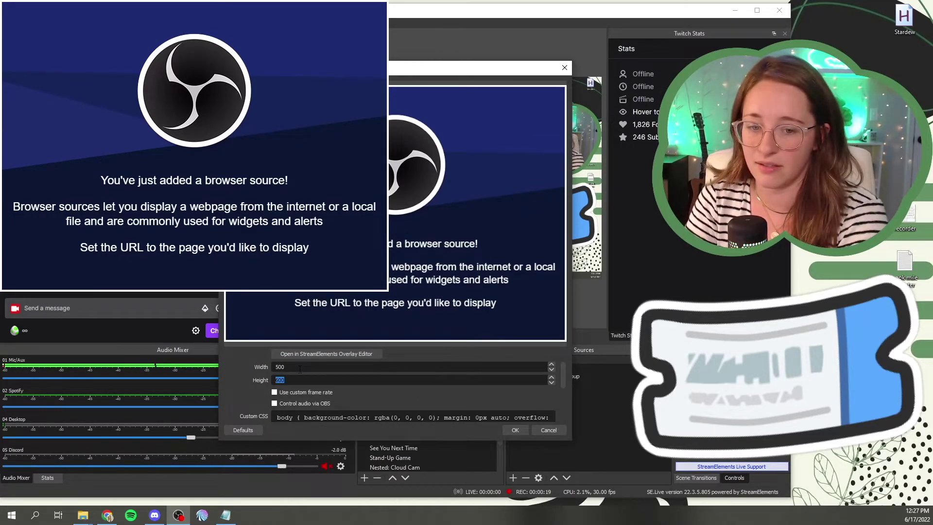
scroll(243, 381, down, 4)
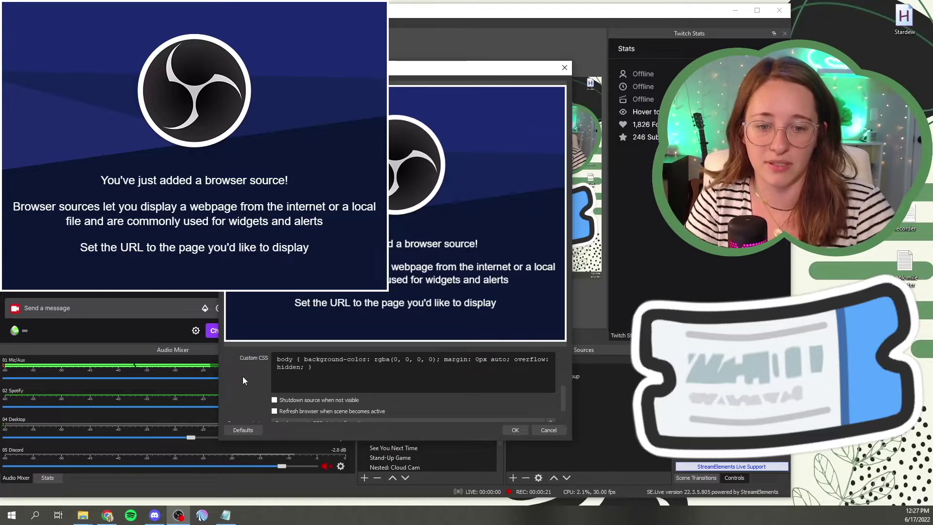
click(508, 429)
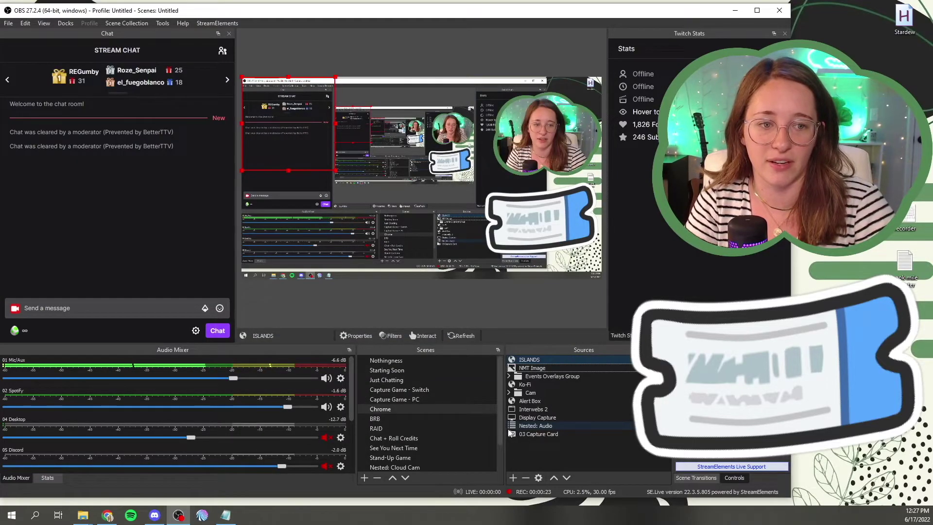
Step: Scale down the ISLANDS source, crop its bottom, and set the 0 on the ticket's left
click(559, 209)
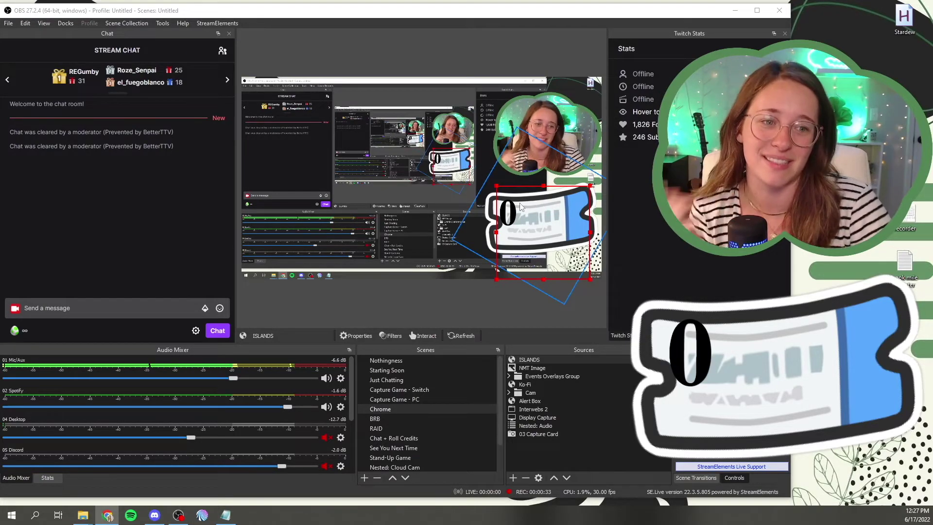
drag(496, 186, 511, 208)
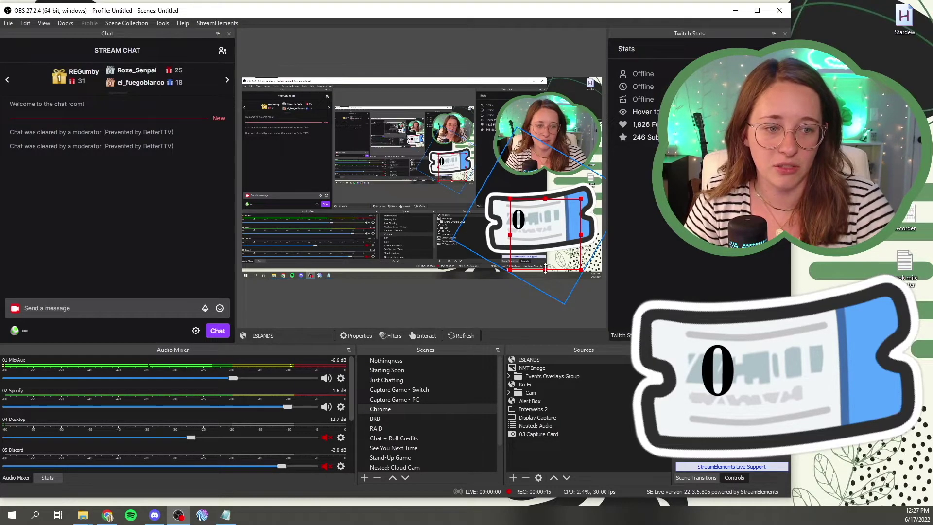
drag(545, 269, 555, 240)
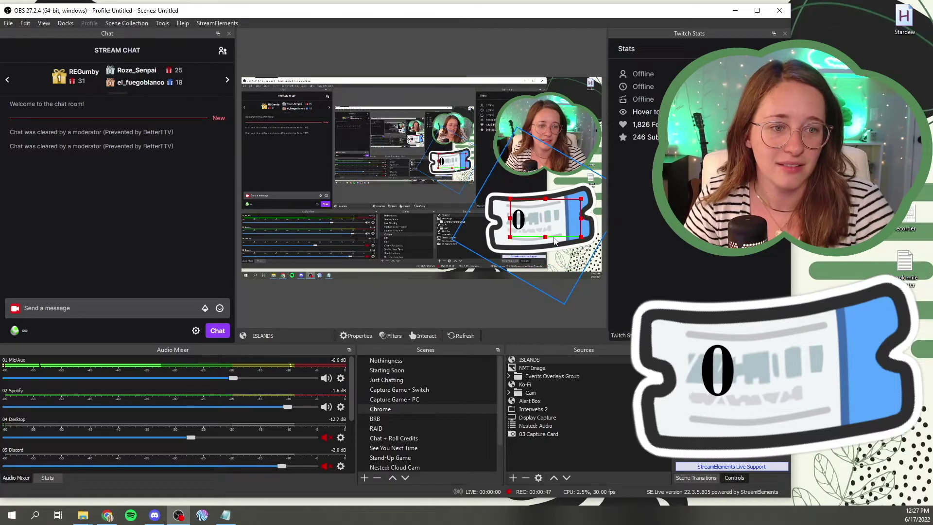
drag(510, 199, 513, 218)
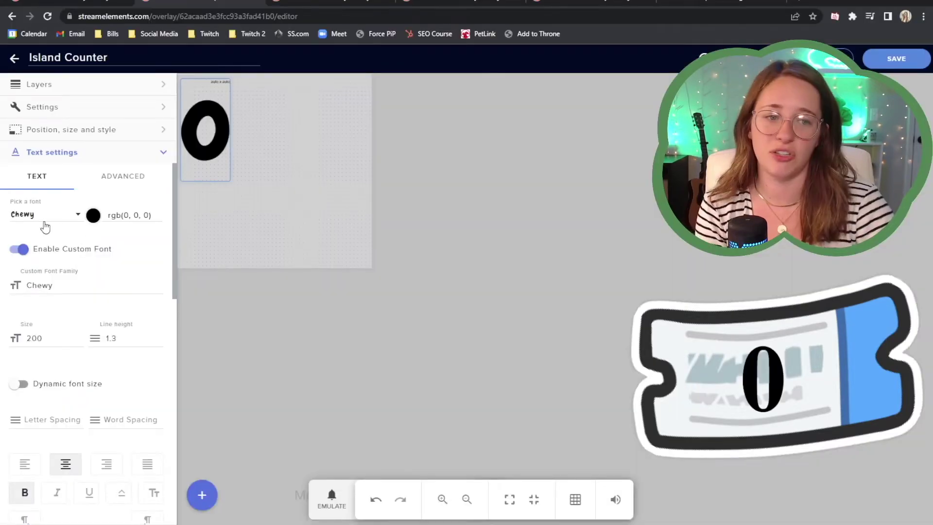
Step: Try the Chicle font, revert the counter text to Chewy, and save the overlay
click(48, 218)
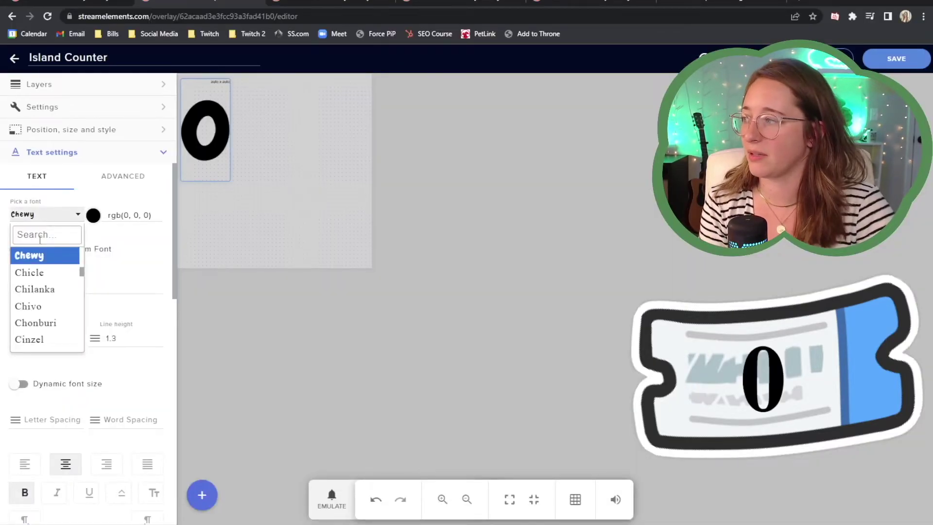
click(37, 270)
click(45, 215)
click(43, 297)
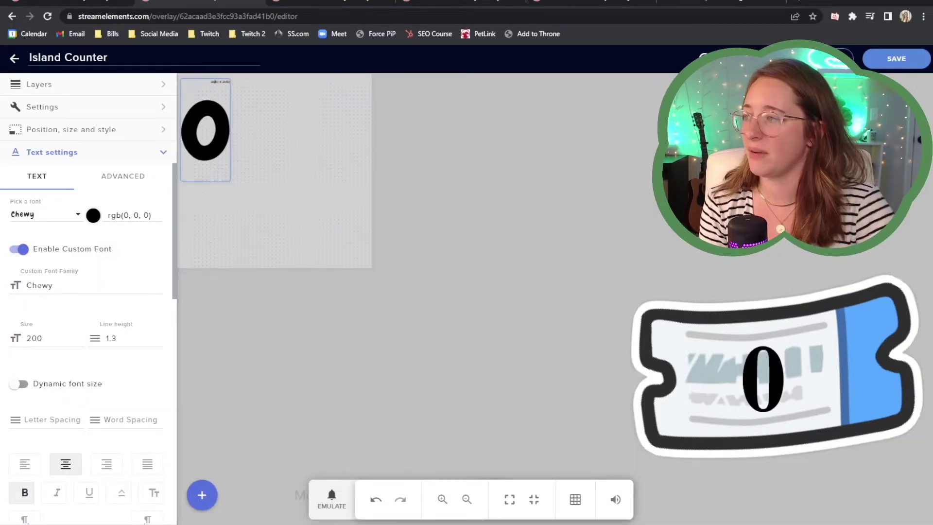
click(888, 69)
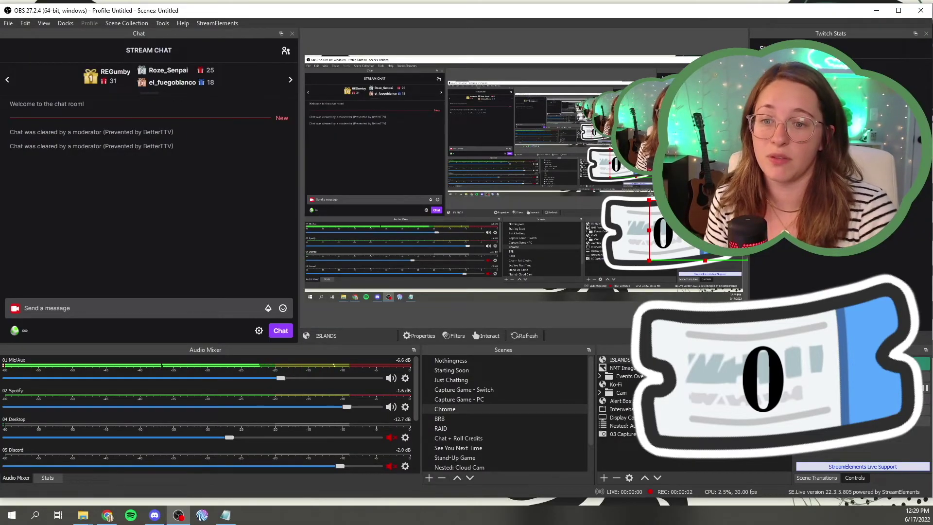
Step: Send the !island chat command twice, raising the ticket counter from 0 to 2
click(141, 308)
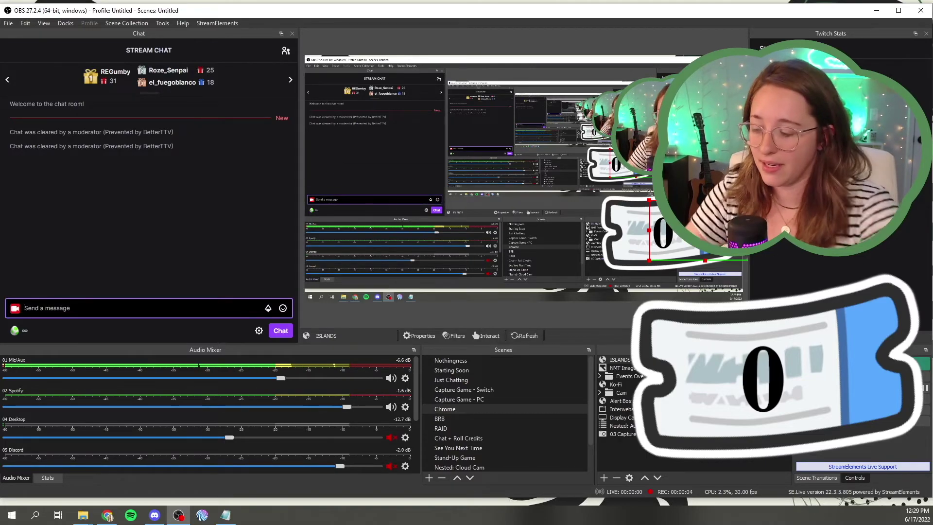
text(I)
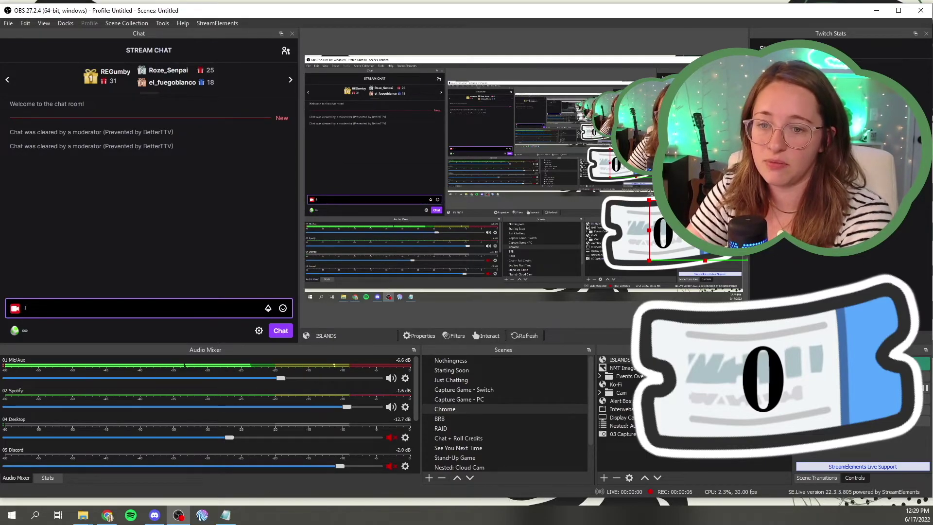
text( m)
key(BackSpace)
key(BackSpace)
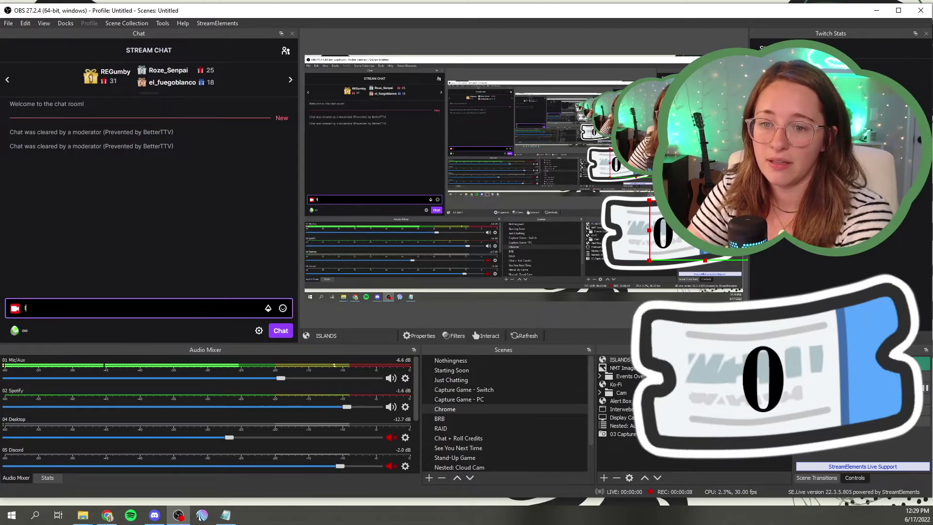
text(island)
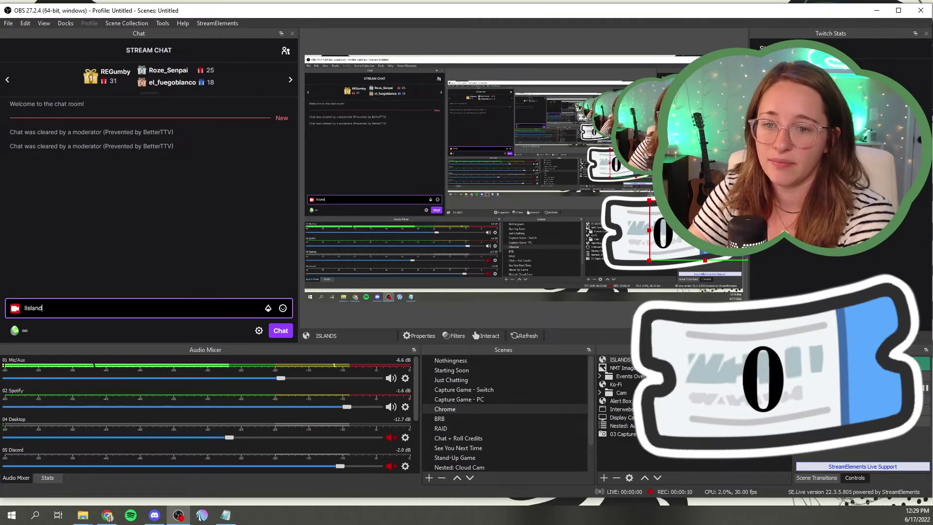
key(Return)
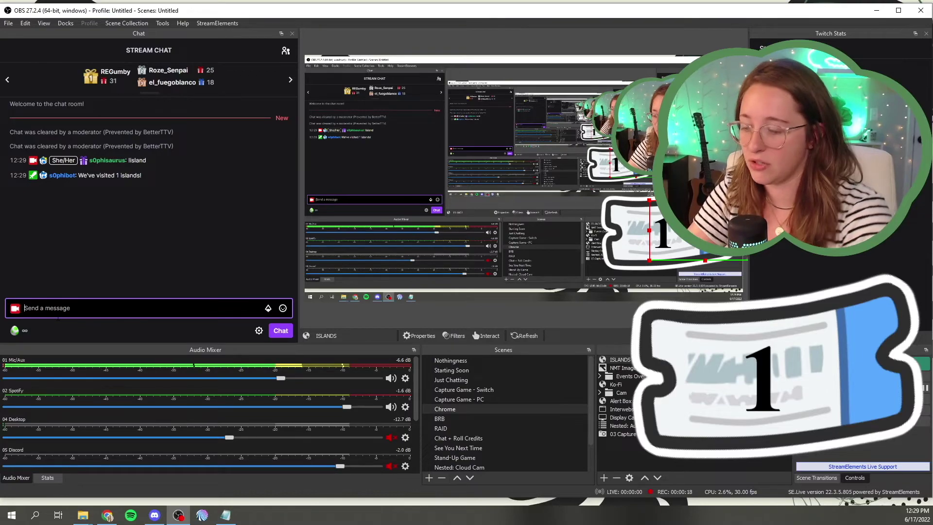
text(!isla)
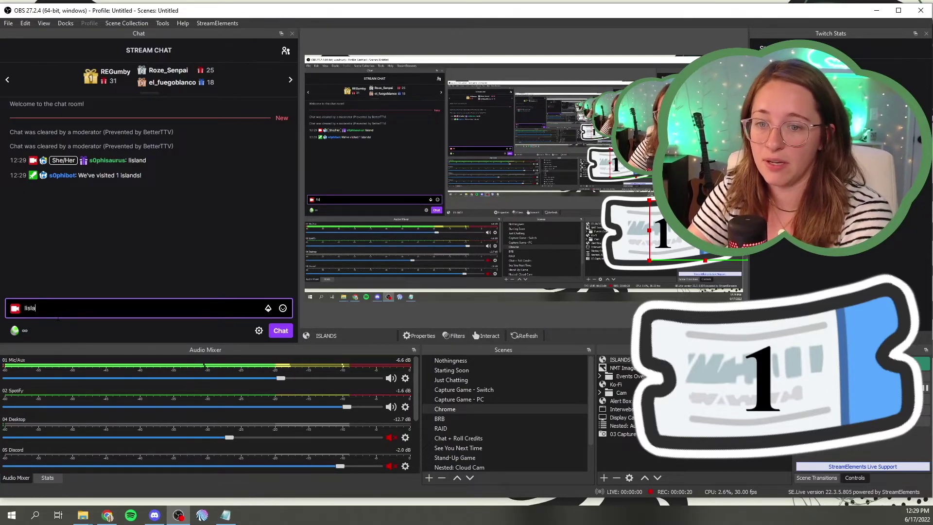
text(nd)
key(Return)
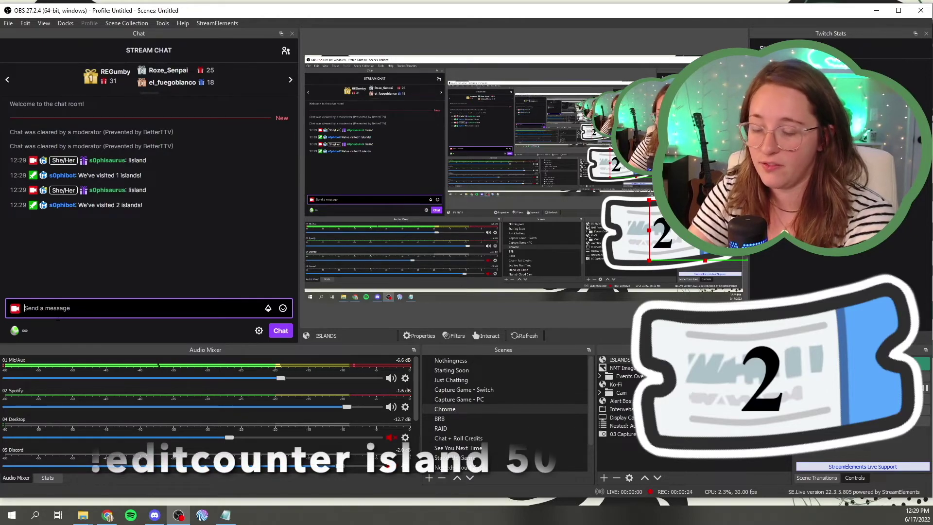
Step: Send '!editcounter island 50' in chat to jump the count from 2 to 50
text(le)
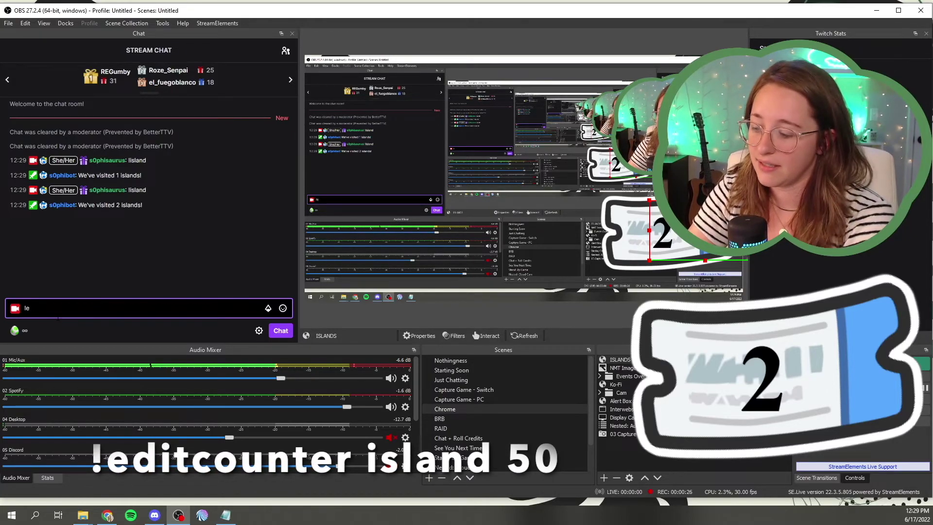
text(ditcounter island)
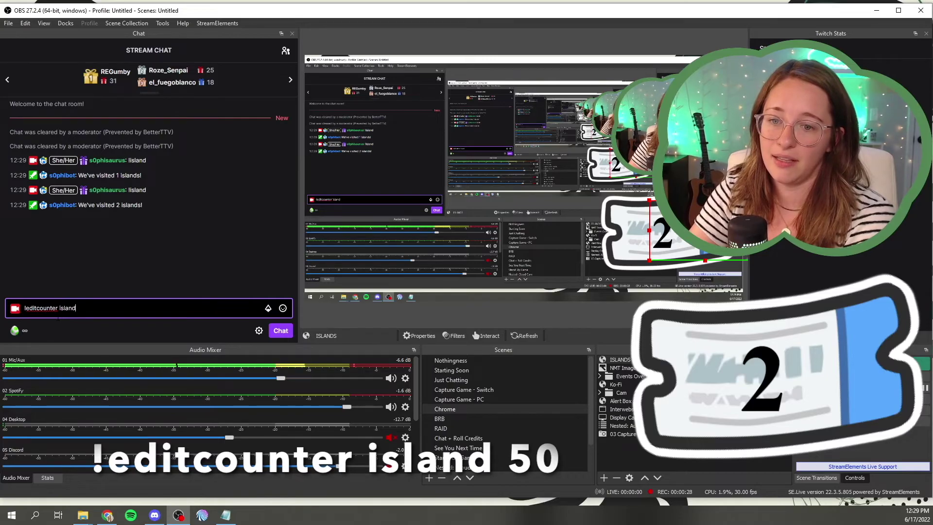
text( 50)
key(Return)
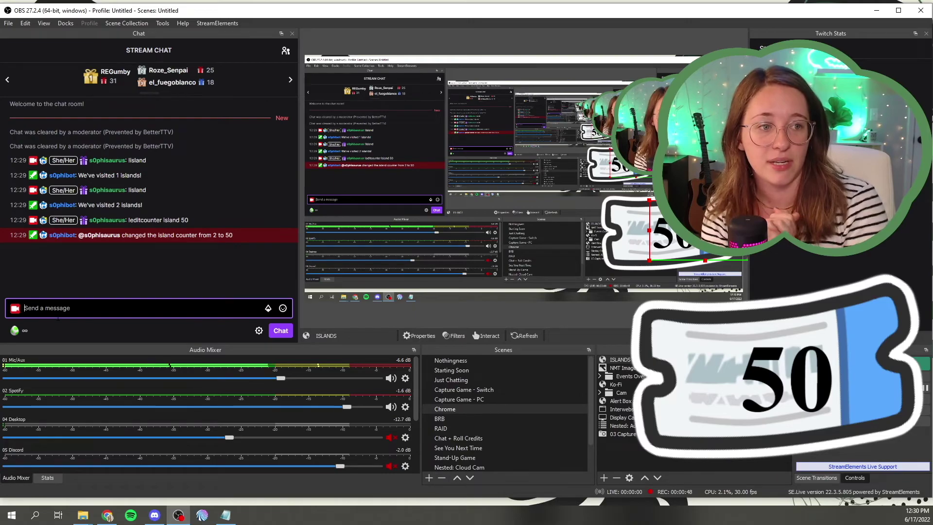
click(659, 232)
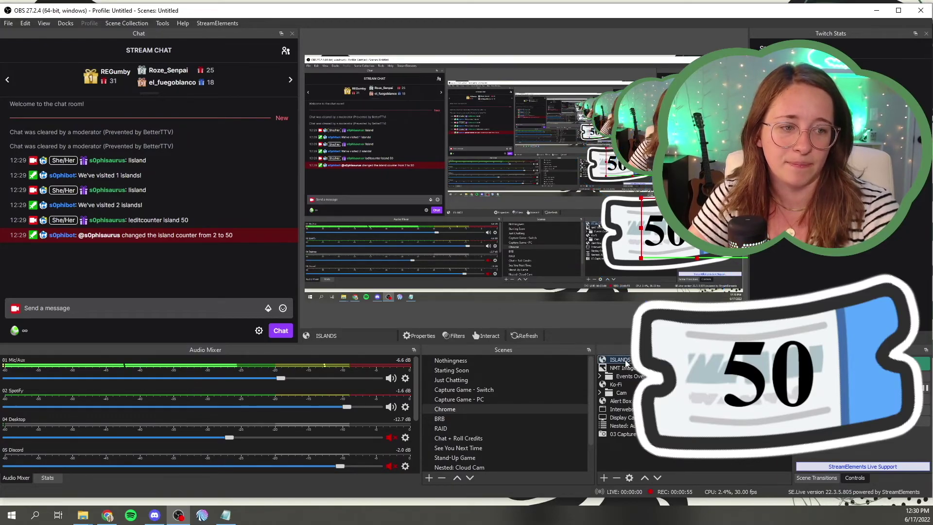
Step: Refresh the ISLANDS browser source's page cache so 50 renders in Chewy
double_click(652, 231)
click(377, 411)
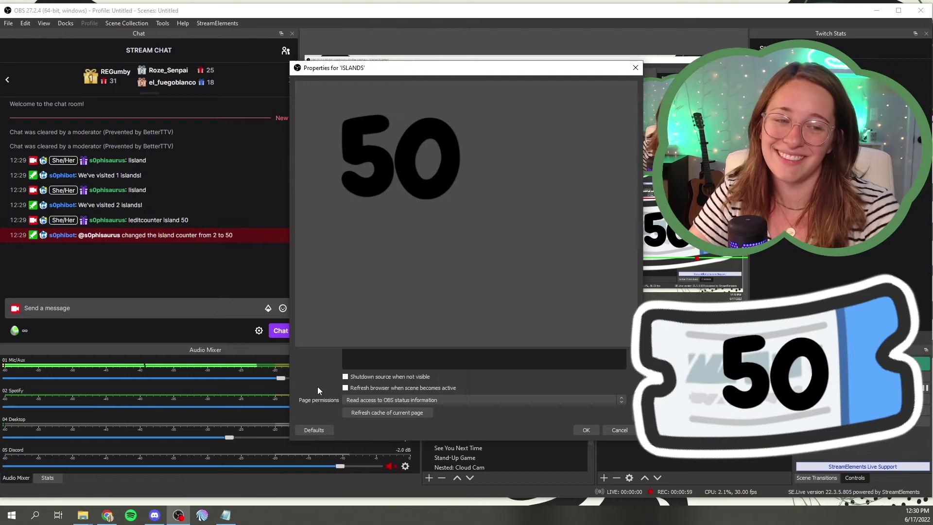
click(585, 429)
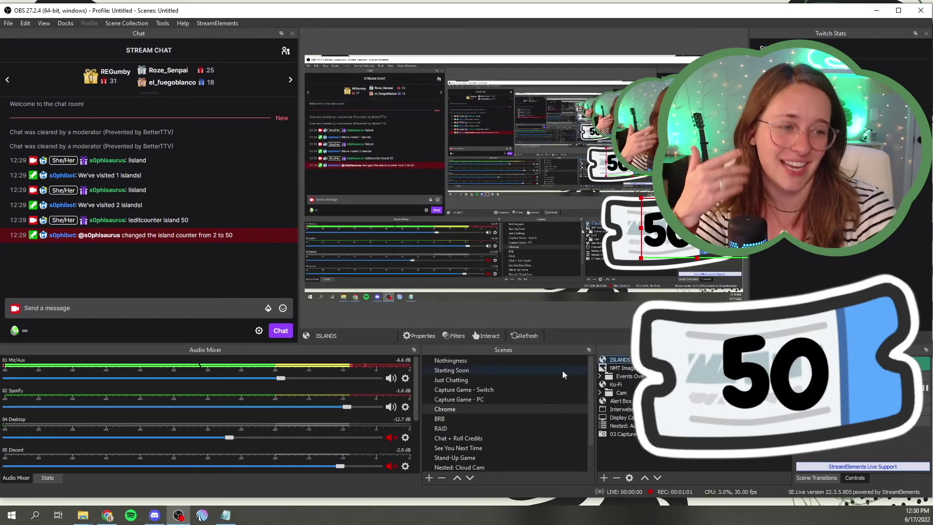